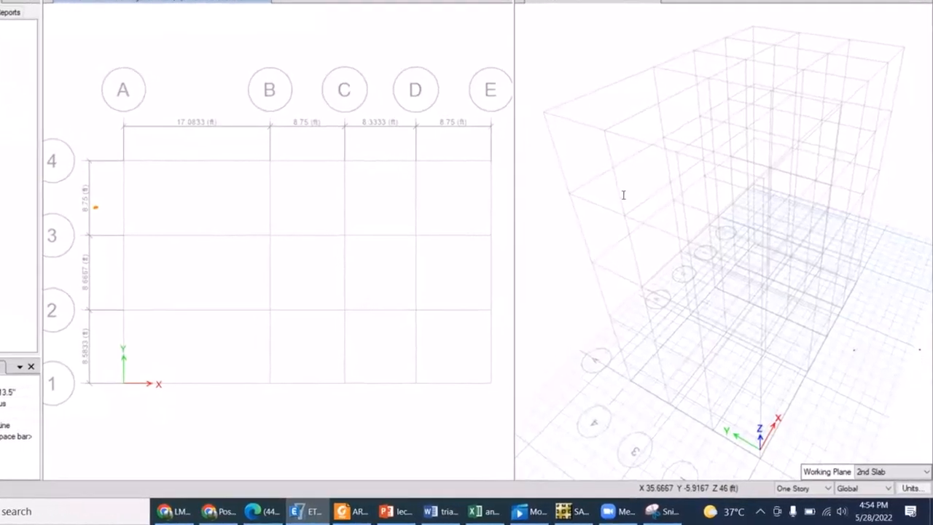
Step: Start an on-screen text note over the 3D view with the load combinations 1.4D and 1.2D+1.6L on separate lines
click(618, 62)
text(1.4)
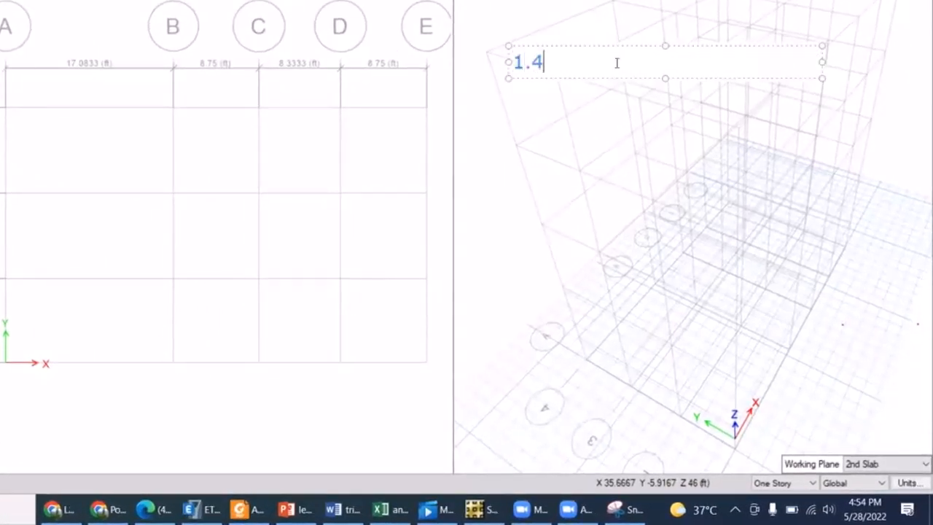
text(D)
key(Return)
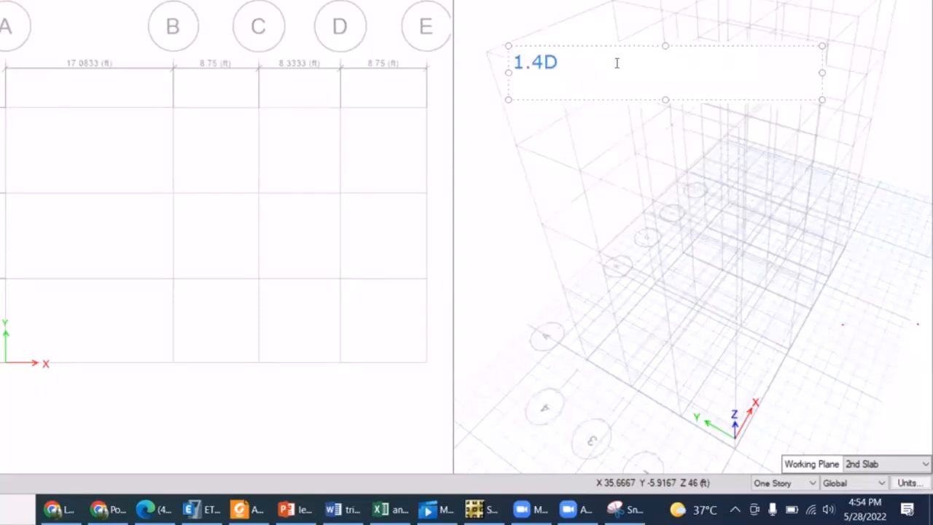
text(1.2D+1.6L)
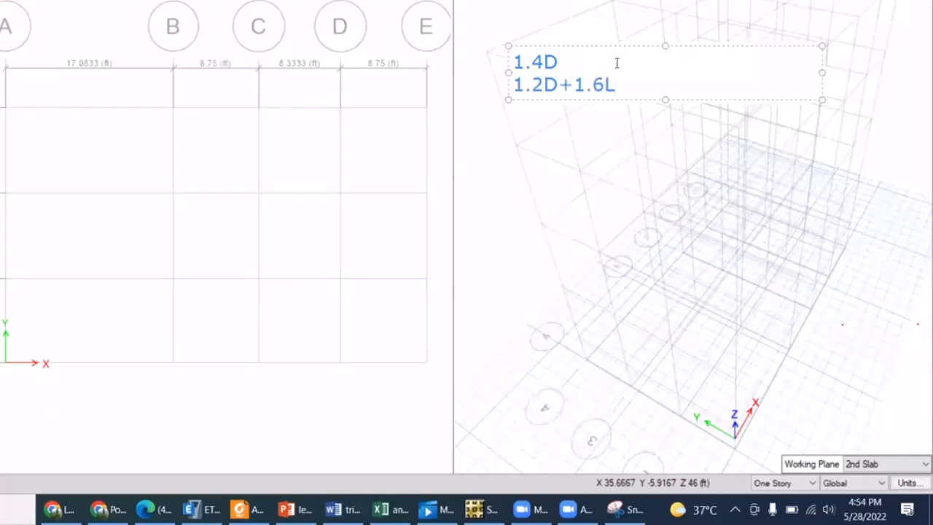
key(Return)
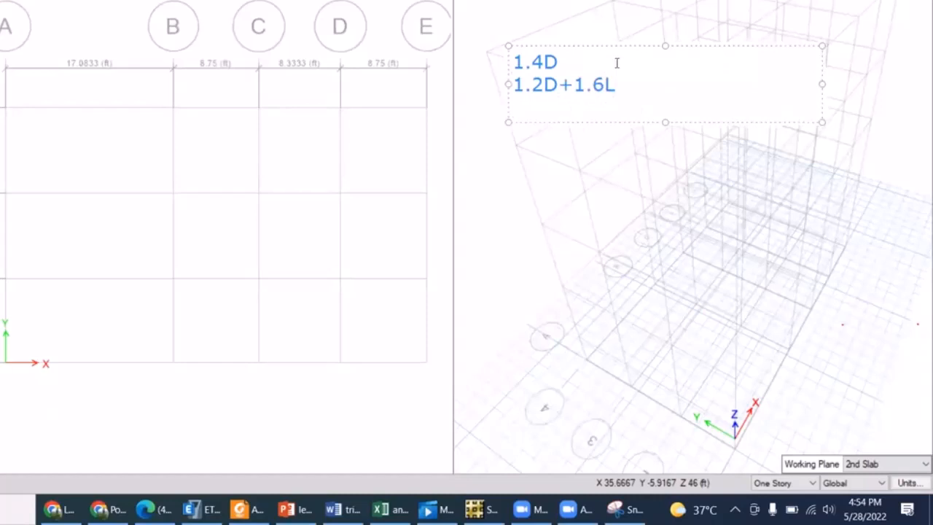
Step: Add the load combinations 1.2D+0.5L and 1.2D+1E+0.5L as the third and fourth lines of the note
text(1.2D+)
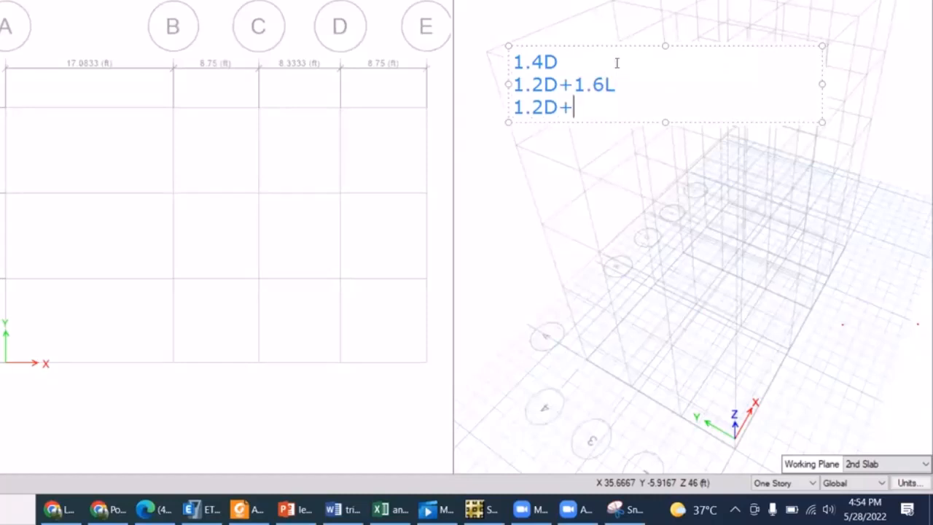
text(0.5L4)
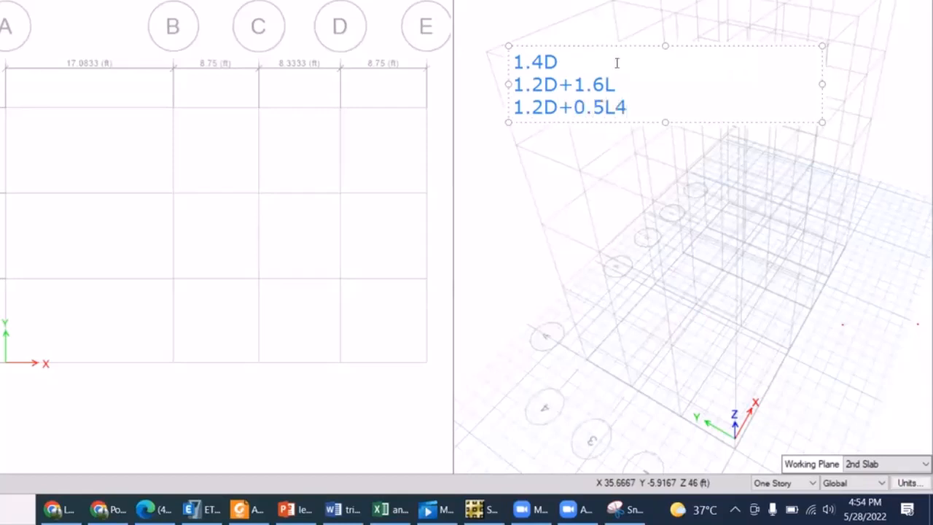
key(BackSpace)
key(Return)
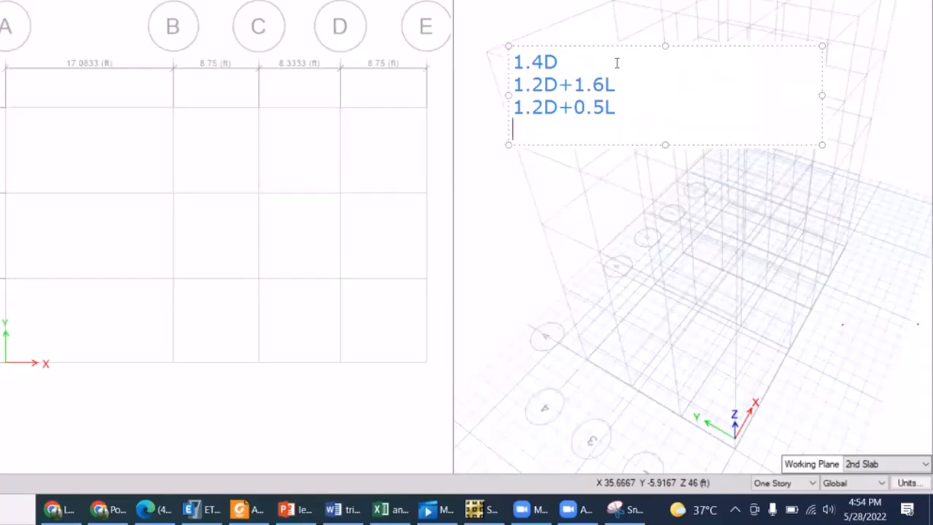
text(1.2D)
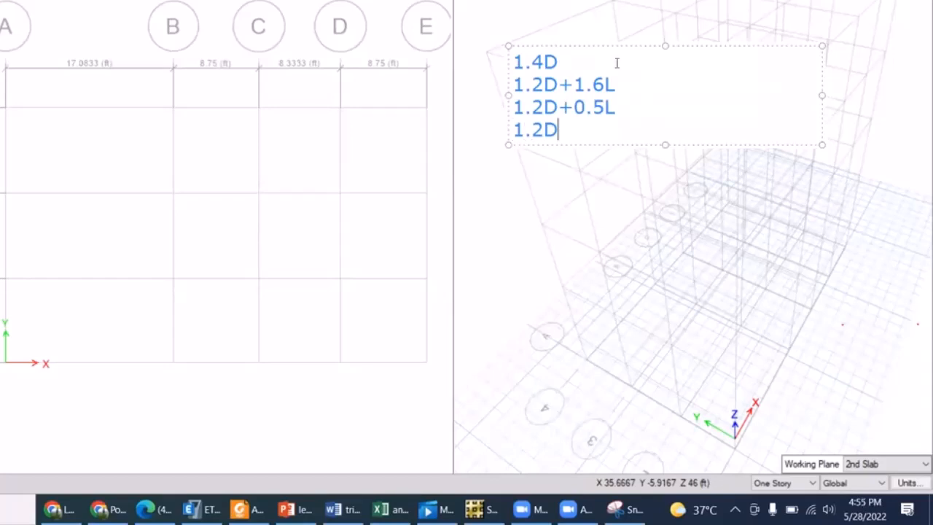
text(+1E)
key(Return)
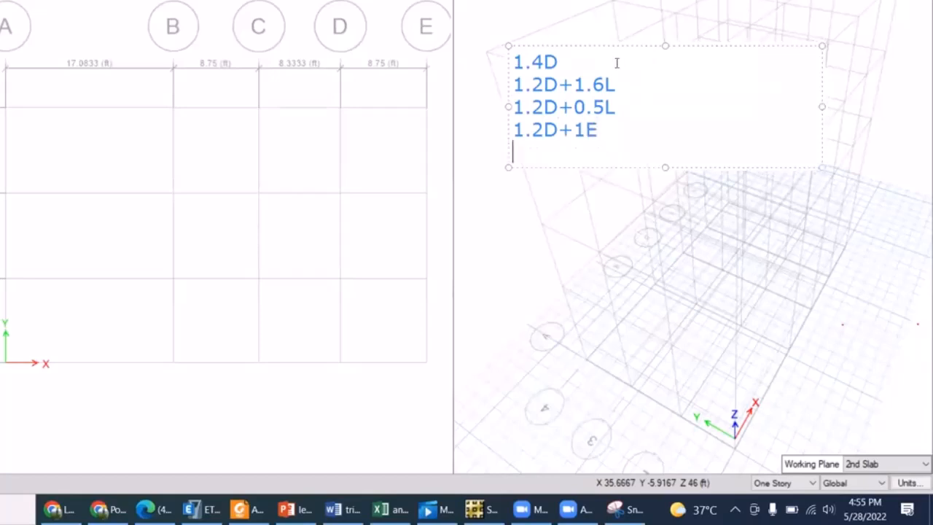
key(BackSpace)
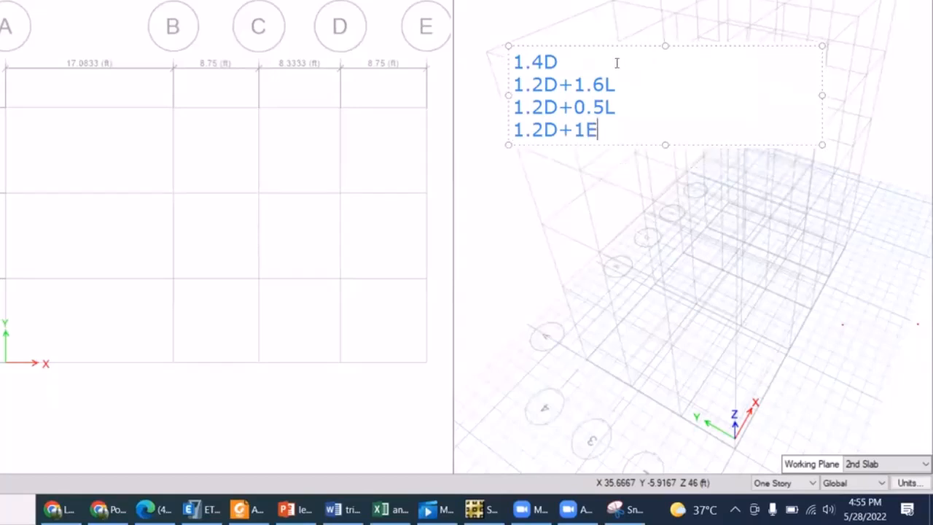
text(+0.5L)
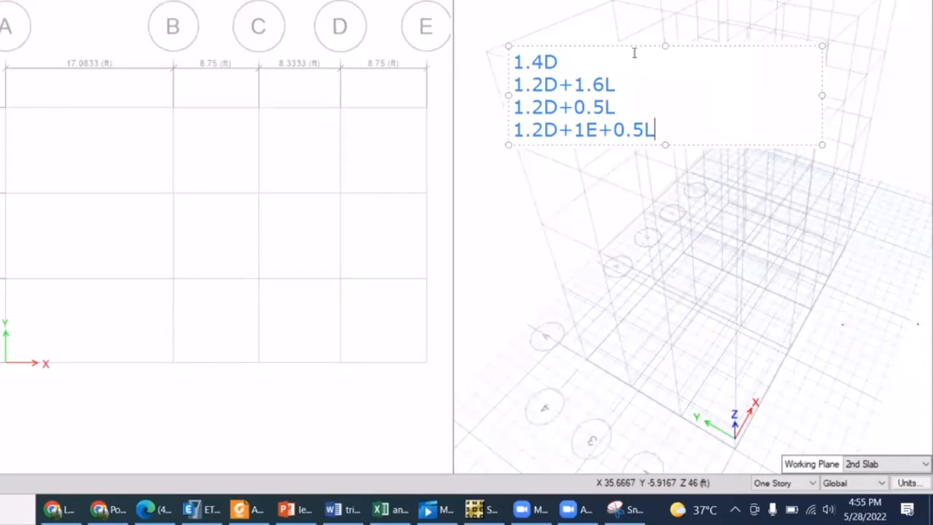
key(Return)
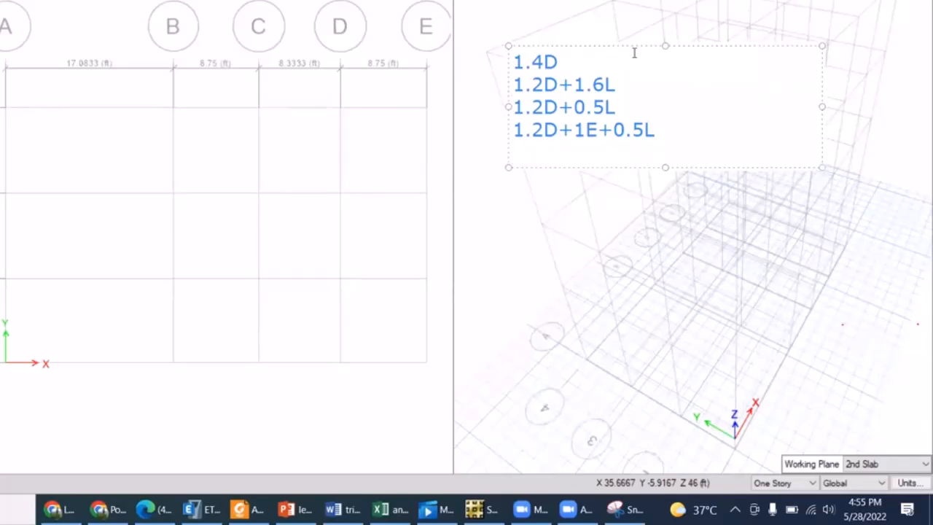
Step: Add the load combinations 0.9D-1E and 0.9D+1E as the fifth and sixth lines of the note
text(0.9D)
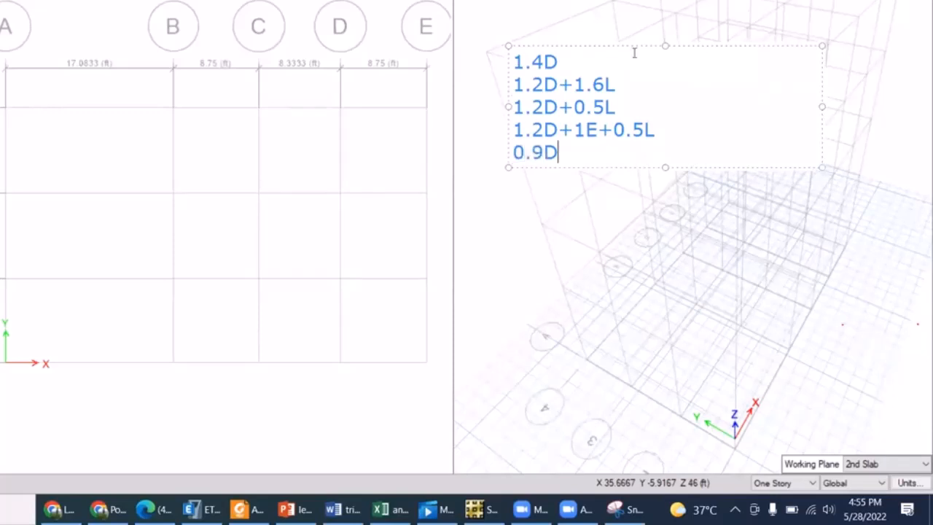
text(+)
key(BackSpace)
text(-1E)
key(Return)
text(0.9)
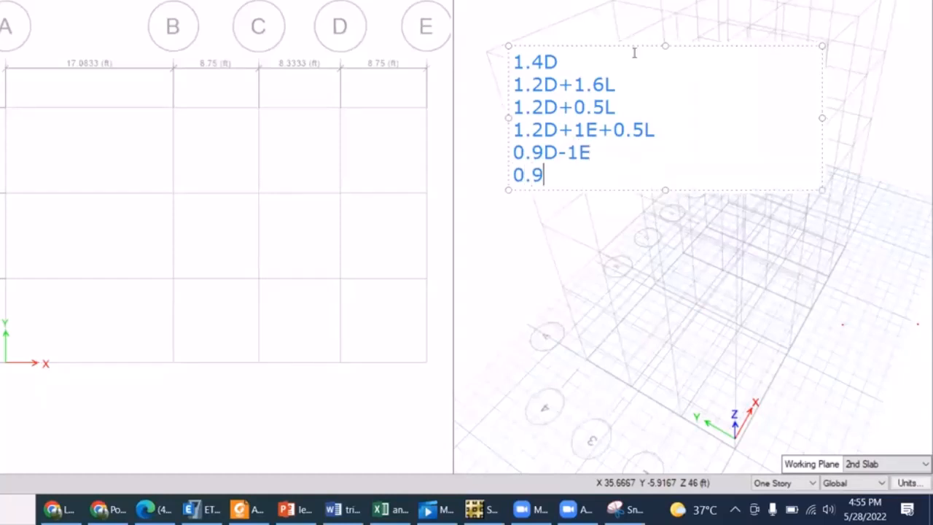
text(D+1E)
key(Return)
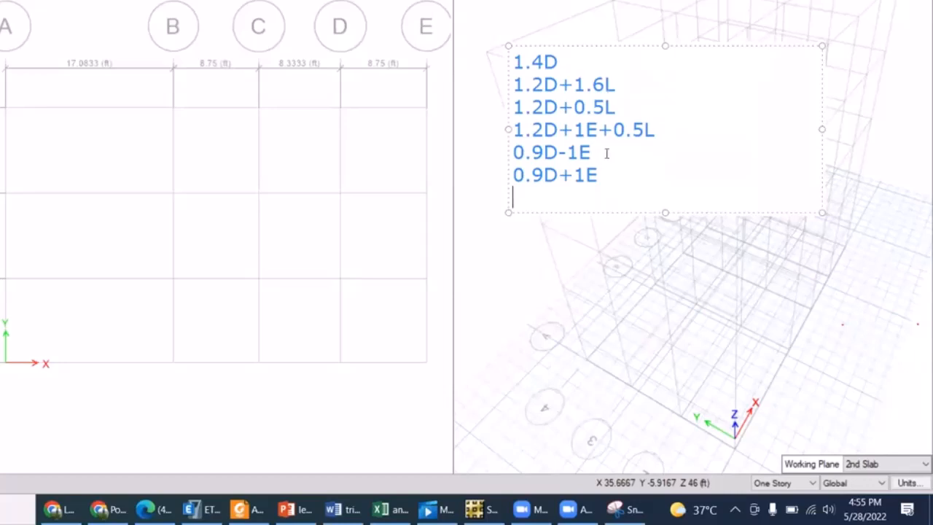
Step: Append the multiplier *1.1 to each of the three earthquake combinations in the note
text(*1.1)
key(Down)
text(*1.1)
click(662, 122)
text(*1.1)
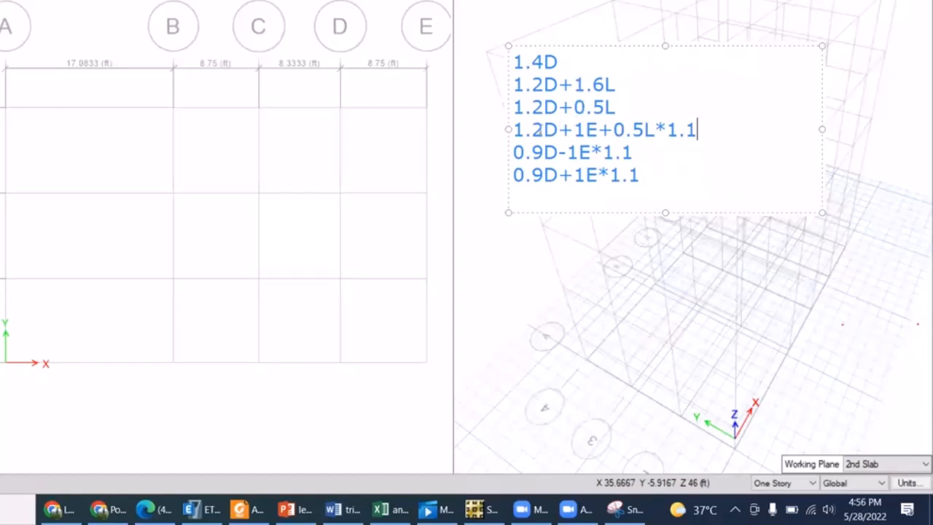
Step: Rewrite the fourth line of the note with the multiplier applied, as 1.32D+1.1E+0.6L
click(544, 128)
key(BackSpace)
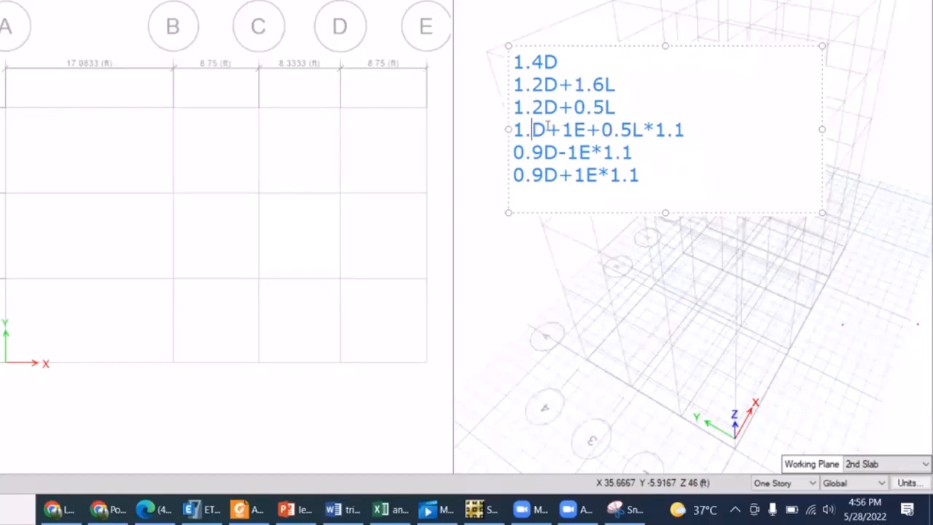
text(32)
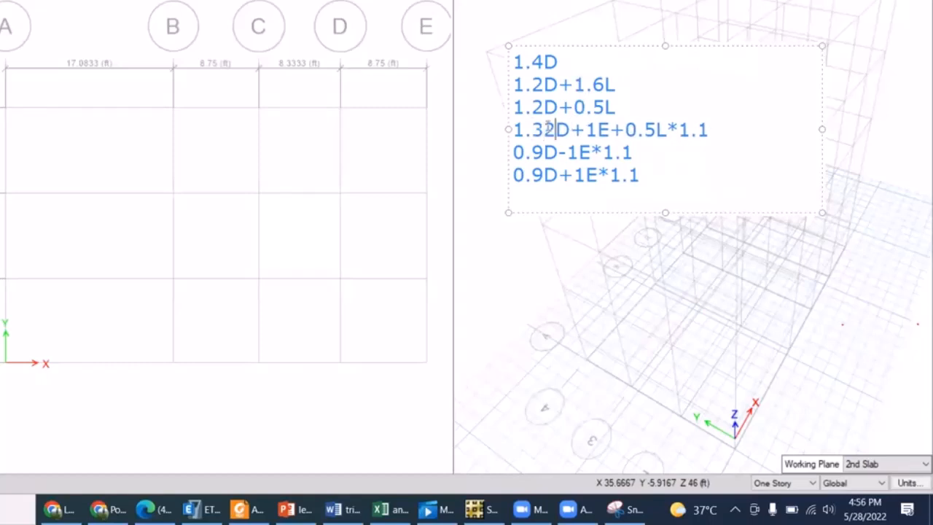
click(597, 129)
text(.1)
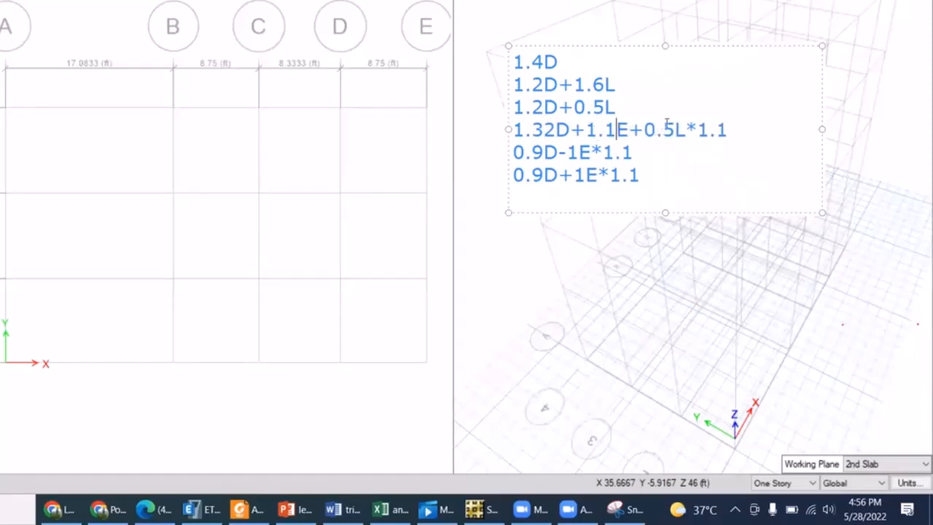
click(674, 129)
key(BackSpace)
text(6)
click(735, 128)
key(BackSpace)
key(BackSpace)
key(BackSpace)
key(BackSpace)
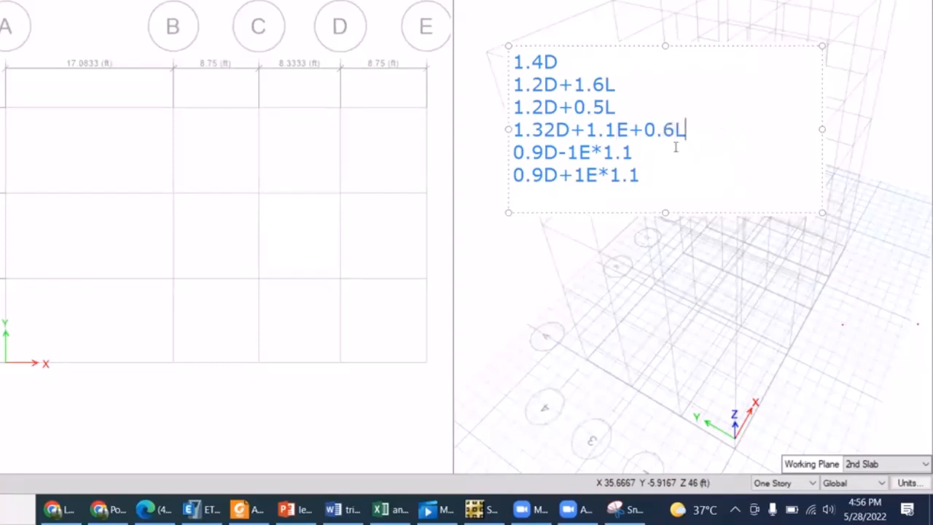
Step: Rewrite the fifth line of the note with the multiplier applied, as 0.99D-1.1E
click(545, 155)
text(9)
click(674, 151)
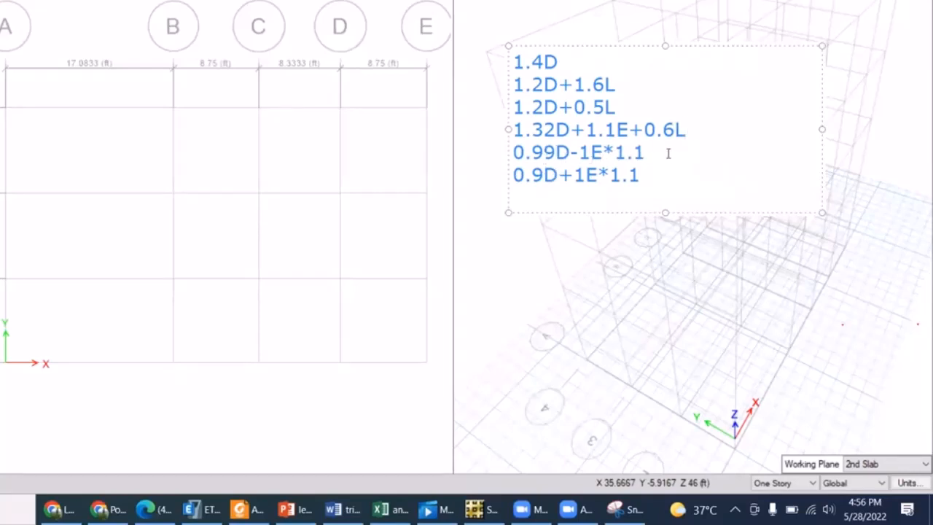
key(BackSpace)
key(BackSpace)
key(BackSpace)
key(BackSpace)
click(589, 151)
text(.1)
Step: Rewrite the sixth line of the note as 0.99D+1.1E and finish editing the text
click(546, 174)
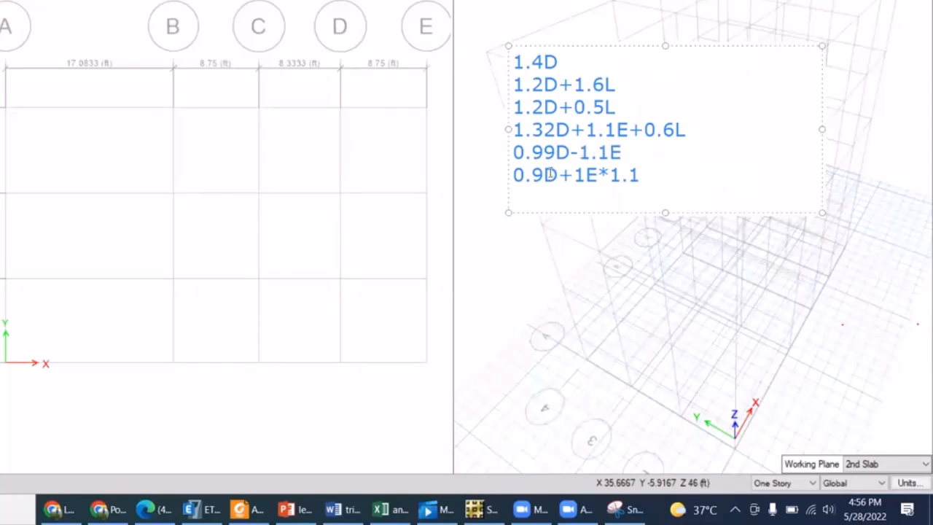
text(9)
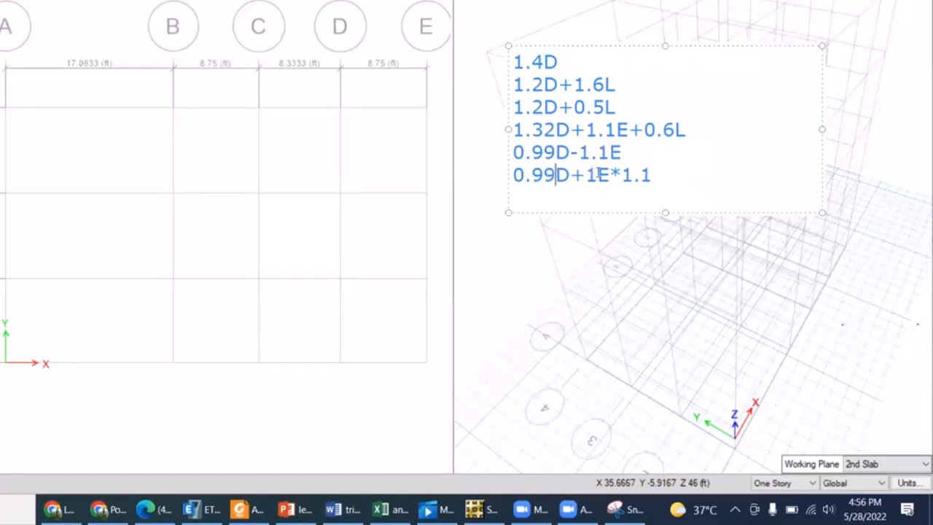
click(596, 174)
text(.1)
click(672, 174)
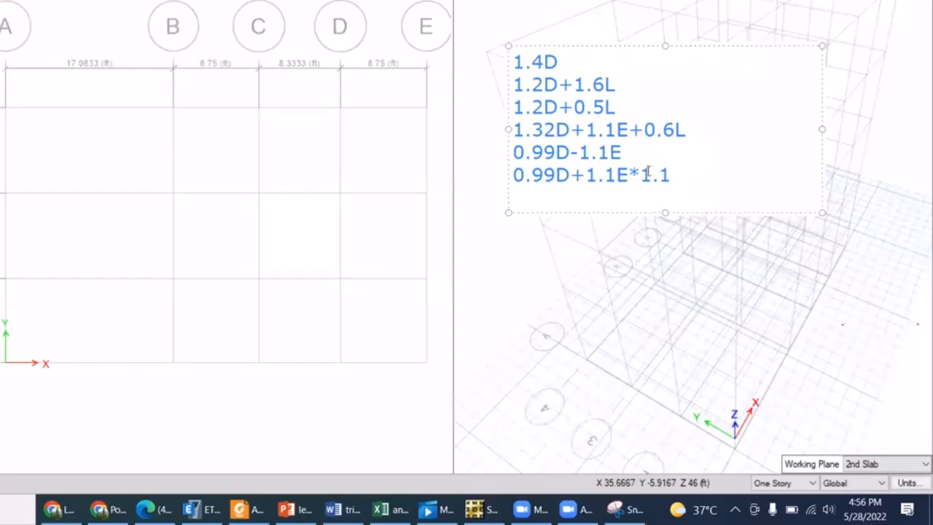
key(BackSpace)
key(BackSpace)
key(BackSpace)
key(BackSpace)
click(160, 295)
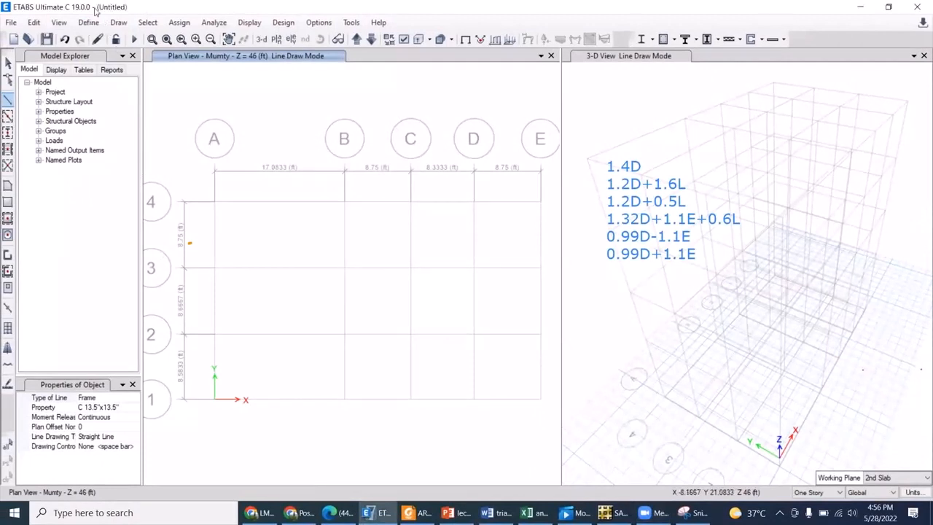
Step: Add the default load combinations for Concrete Frame Design to the model, converted to editable user combinations
click(88, 23)
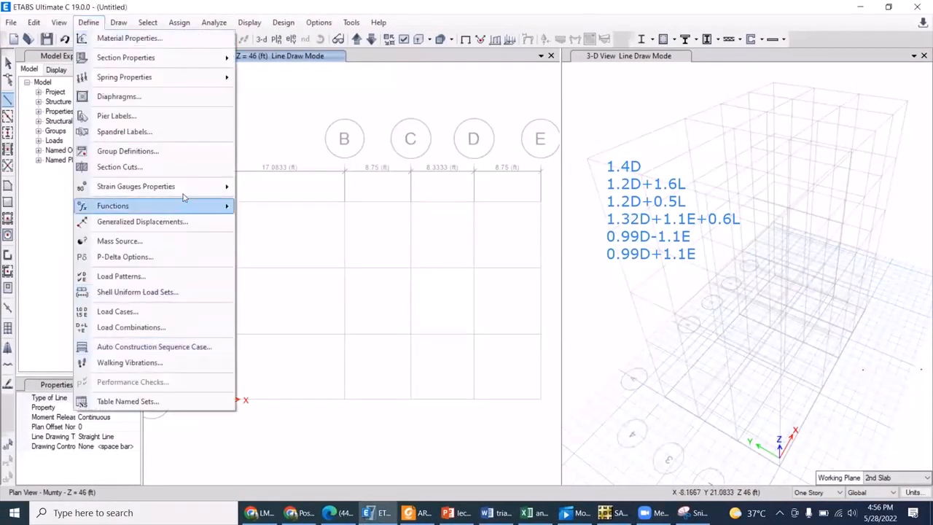
click(124, 332)
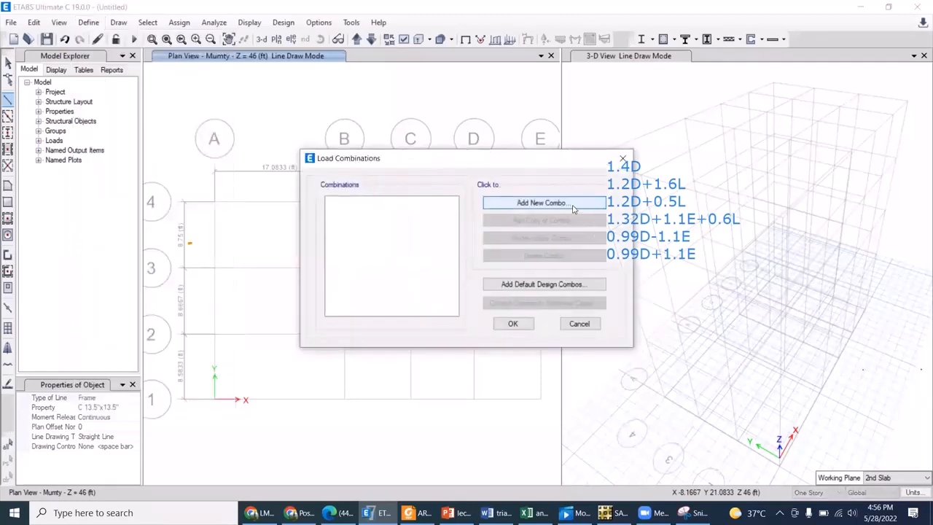
click(573, 204)
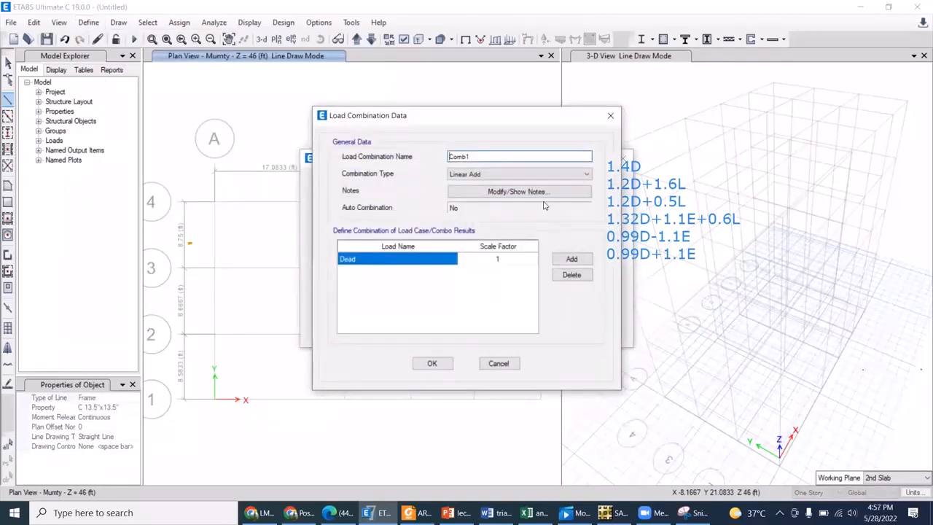
click(610, 116)
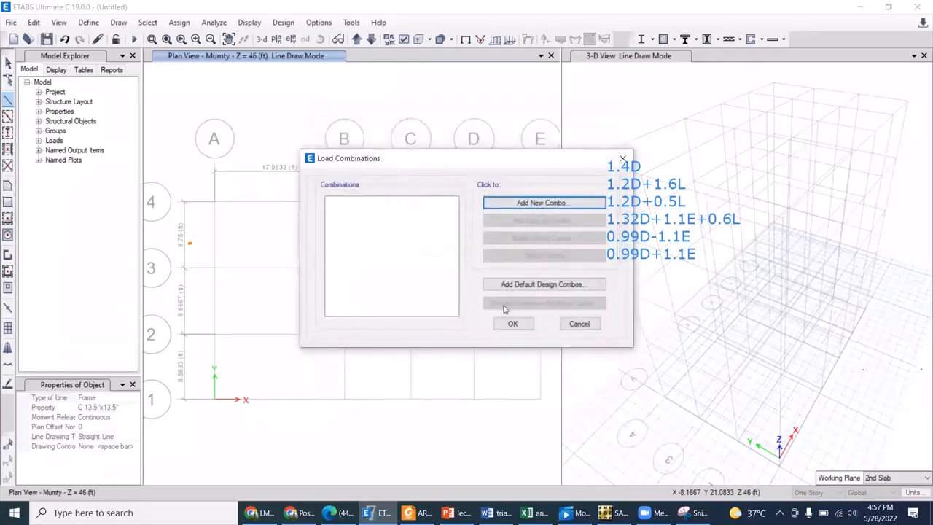
click(524, 286)
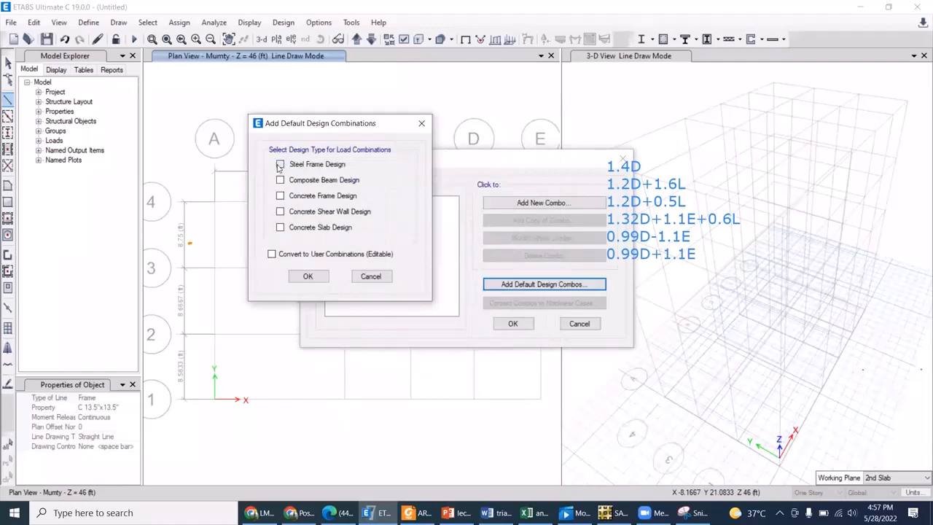
click(281, 196)
click(272, 254)
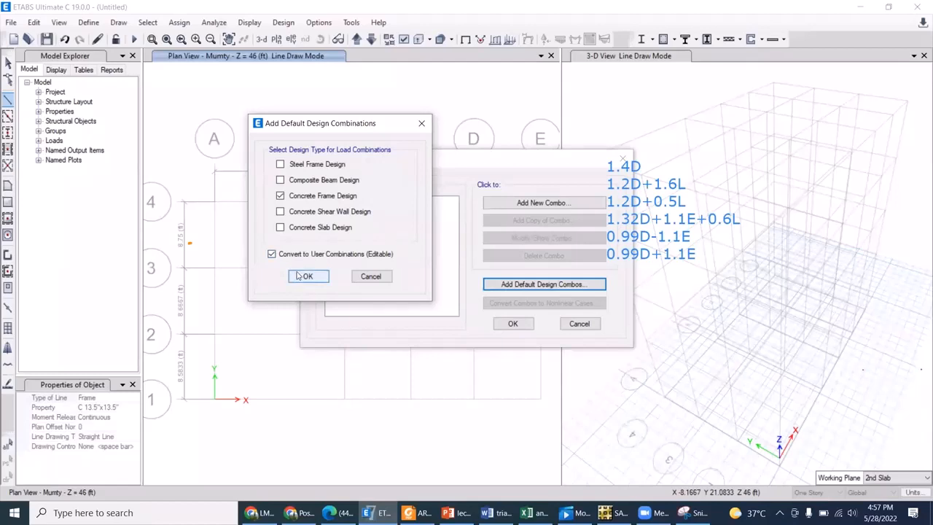
click(306, 276)
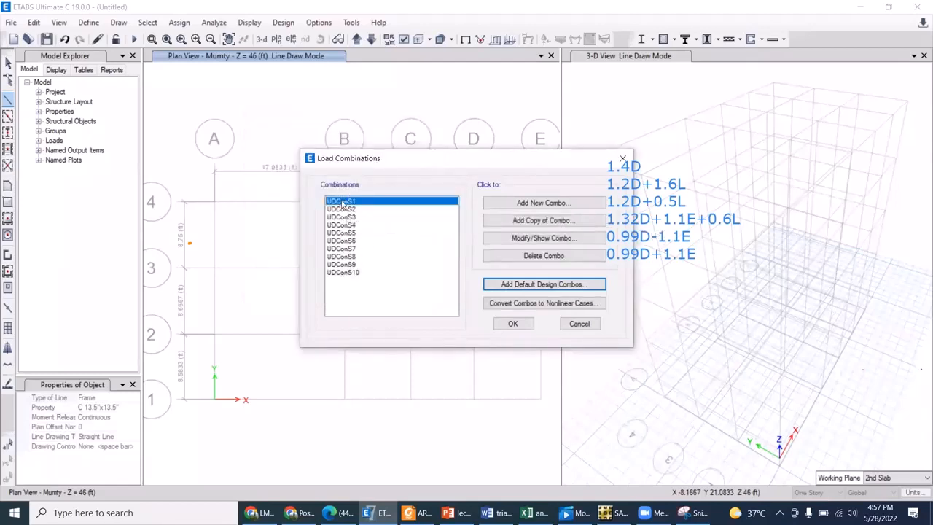
Step: Review the loads and scale factors of the first and last default combinations, UDConS1 and UDConS10
click(543, 284)
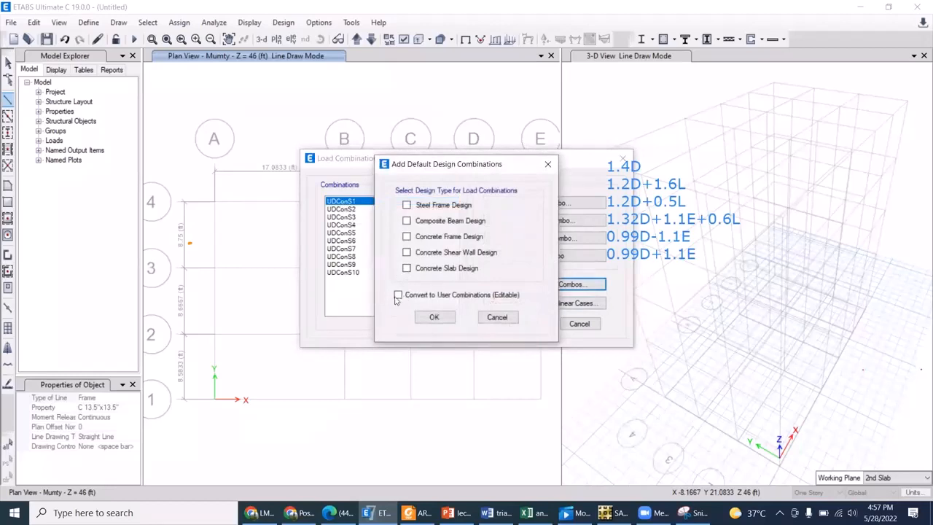
click(547, 165)
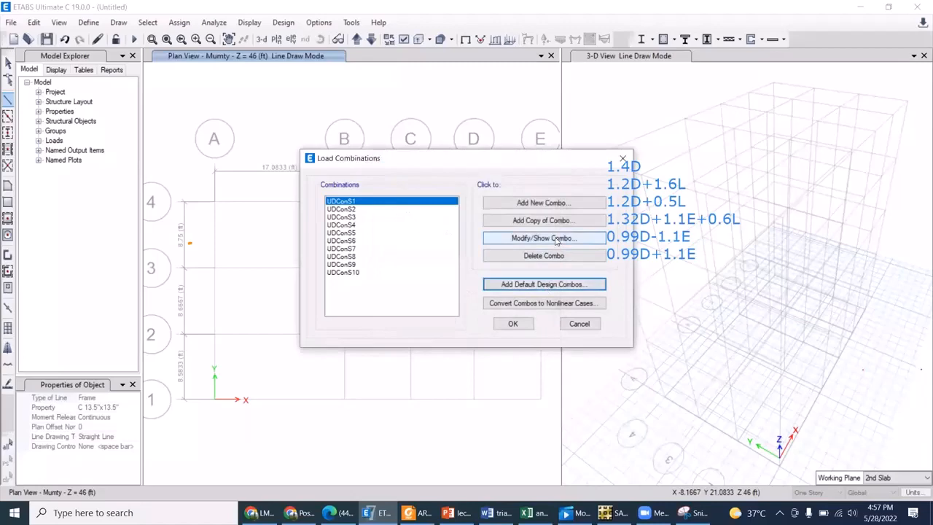
click(556, 239)
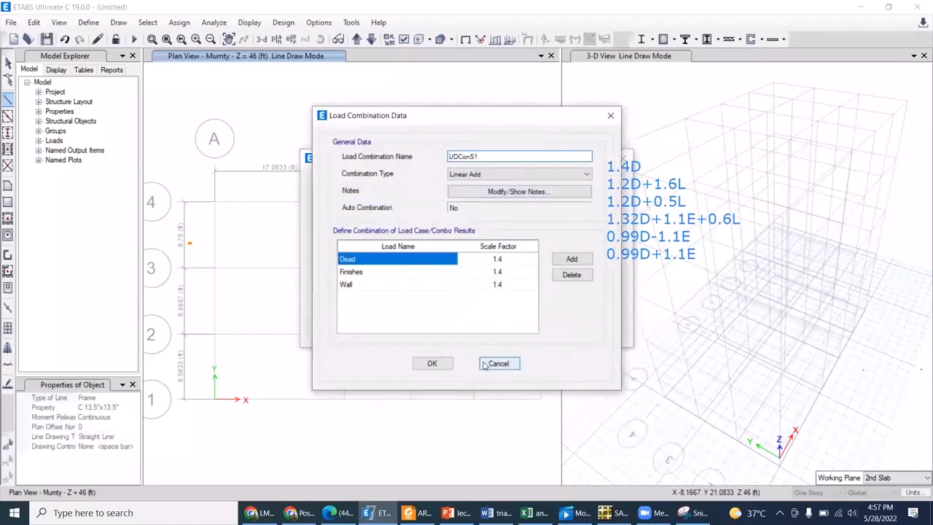
click(499, 363)
click(342, 272)
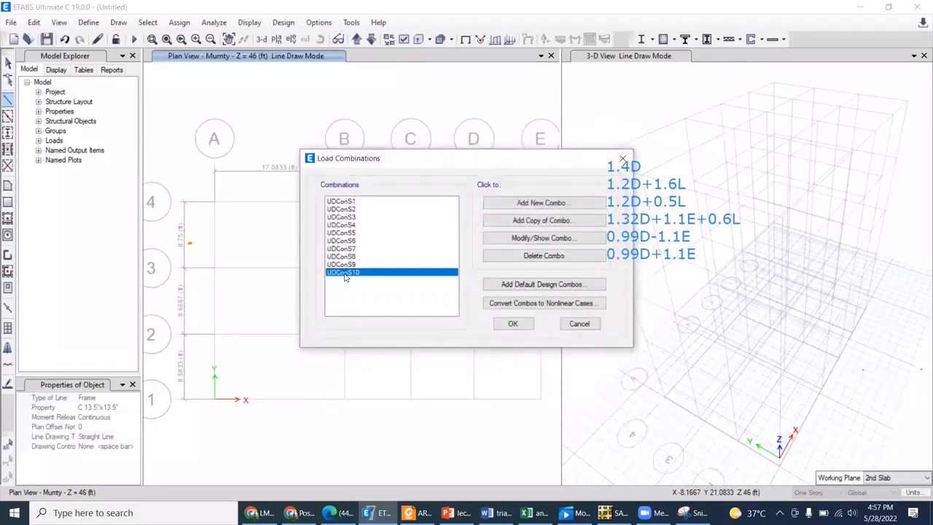
click(555, 241)
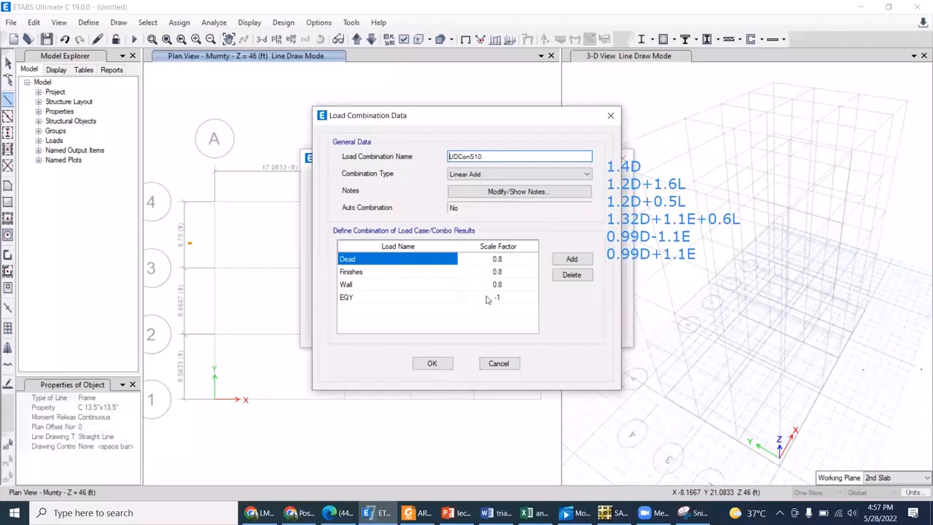
click(610, 115)
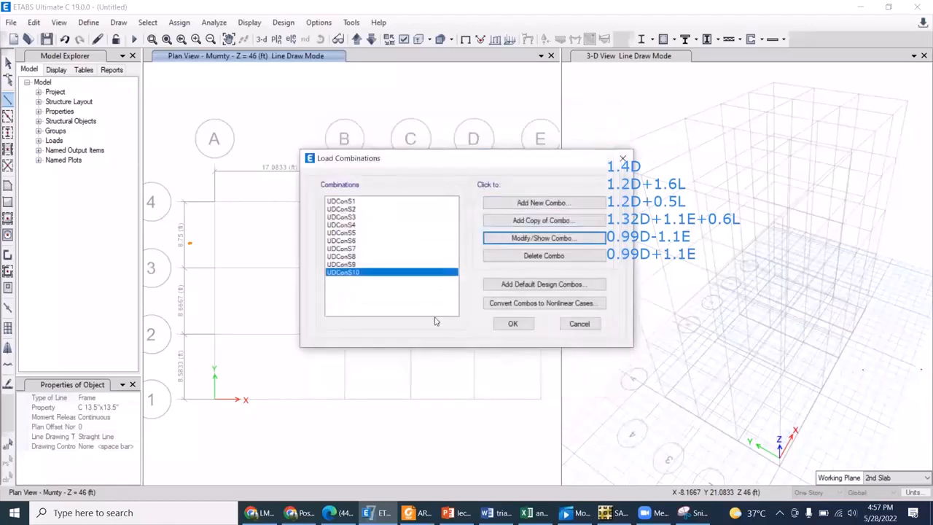
Step: Delete all the default load combinations, UDConS1 to UDConS10, from the combinations list
click(526, 256)
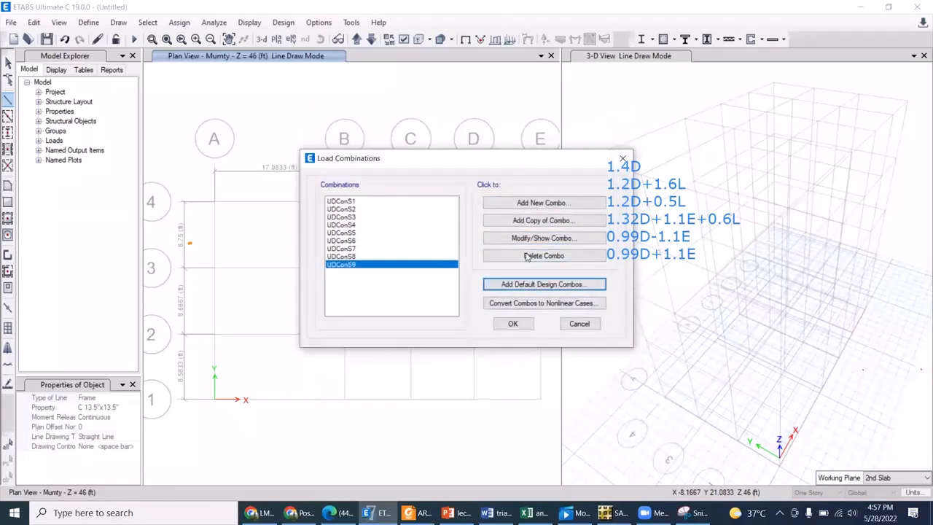
double_click(528, 256)
double_click(528, 256)
click(527, 256)
double_click(528, 256)
double_click(528, 256)
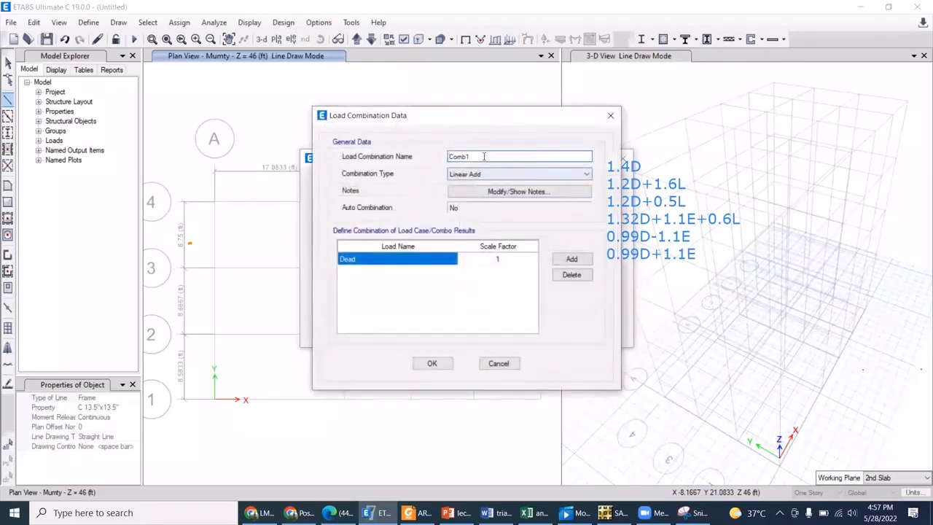
drag(484, 157, 400, 147)
text(1.)
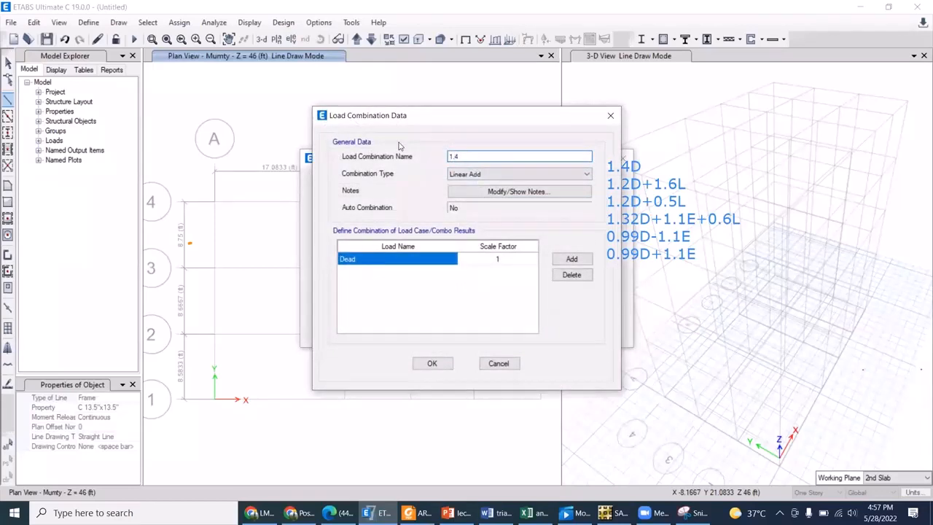
text(4)
click(610, 115)
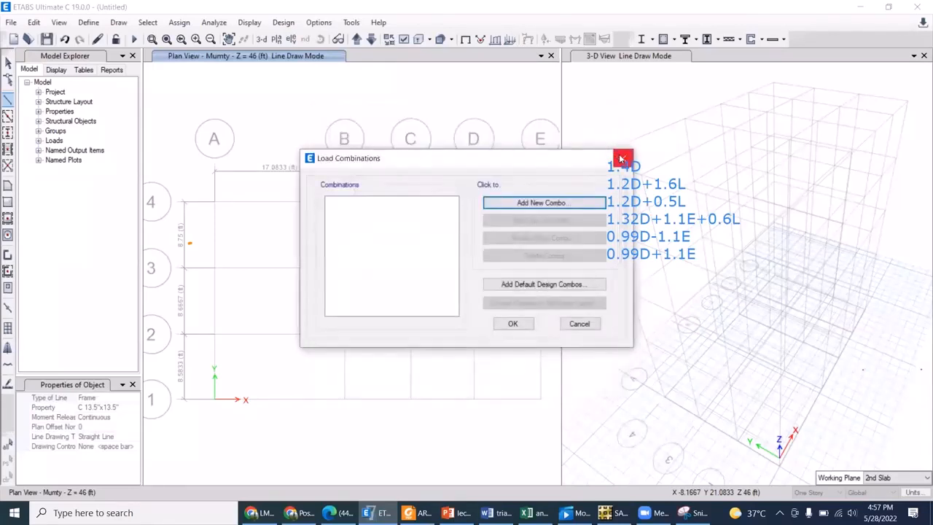
click(621, 158)
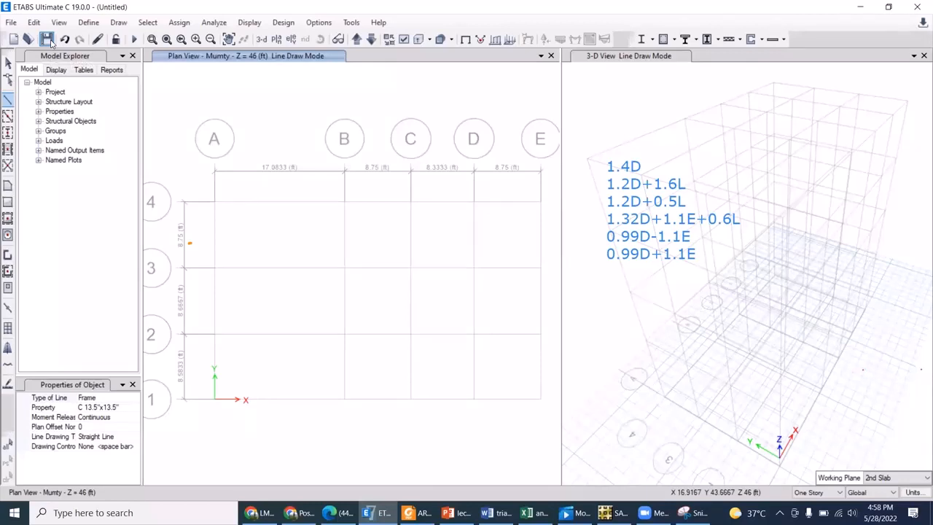
Step: Save the model in the Desktop folder under the file name "etabs model for school"
click(11, 22)
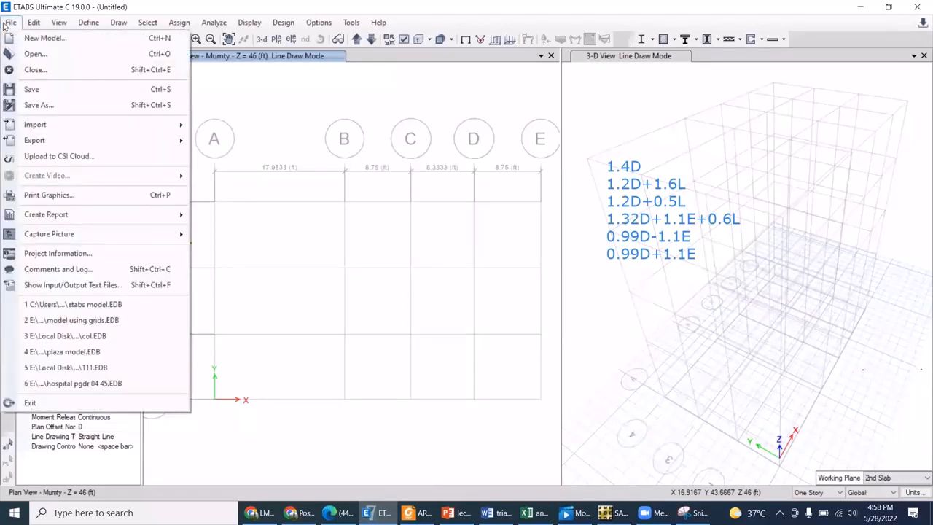
click(42, 96)
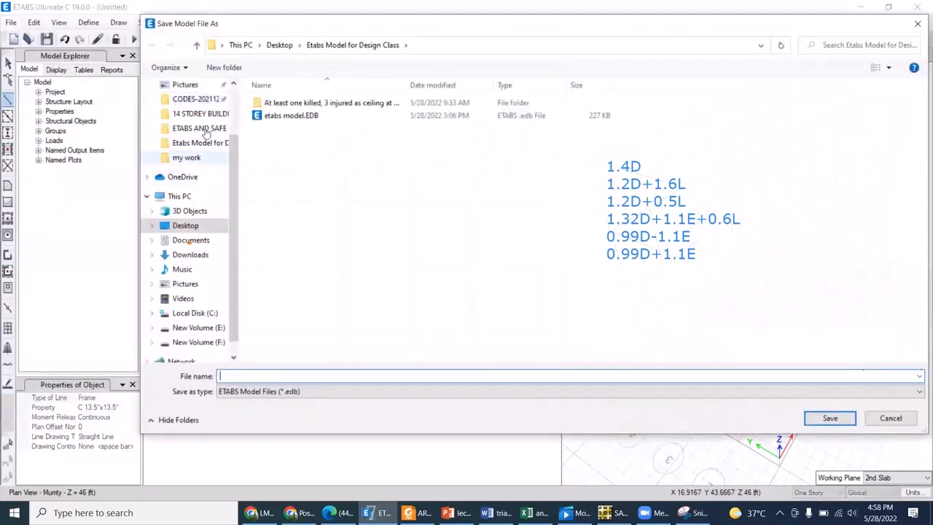
click(279, 45)
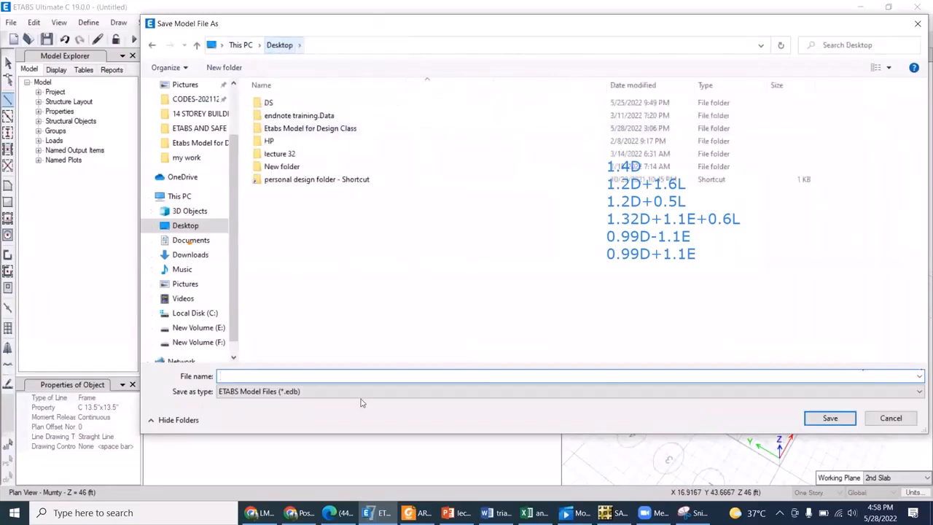
text(e)
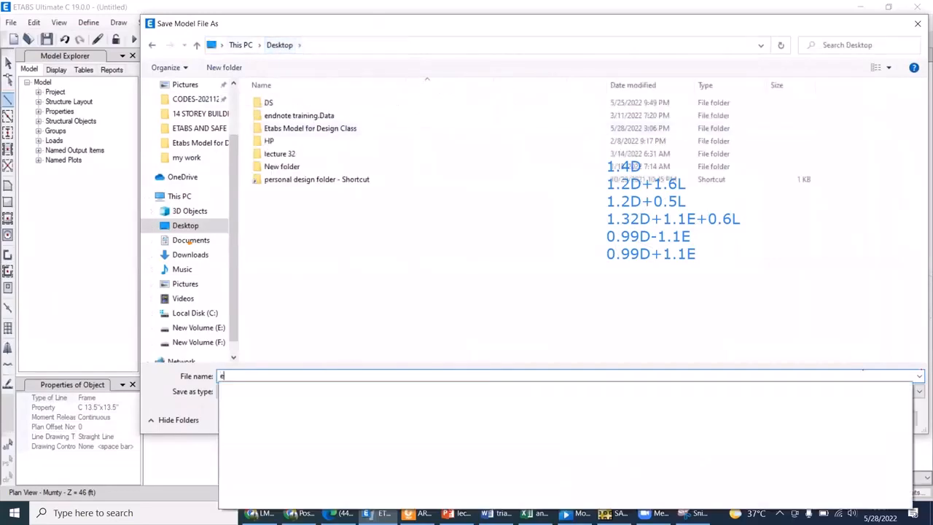
text(tabs model fo)
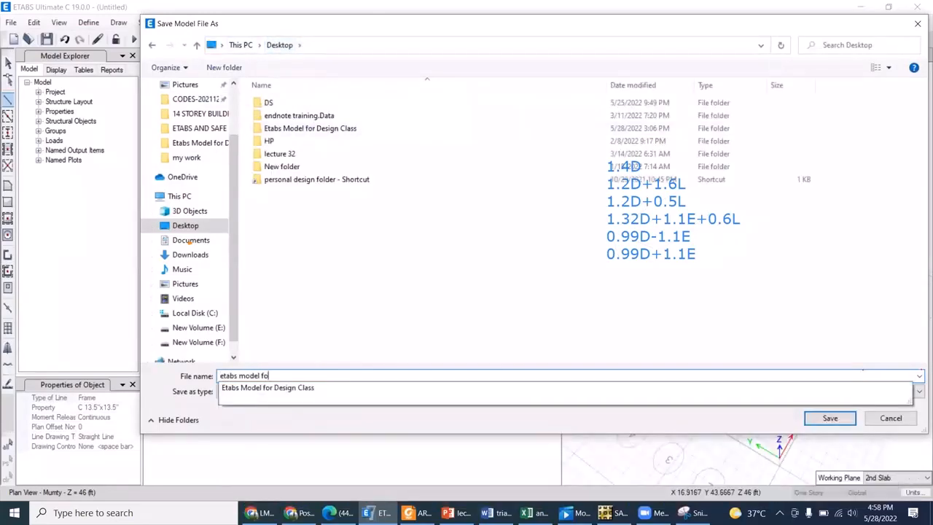
text(r schh)
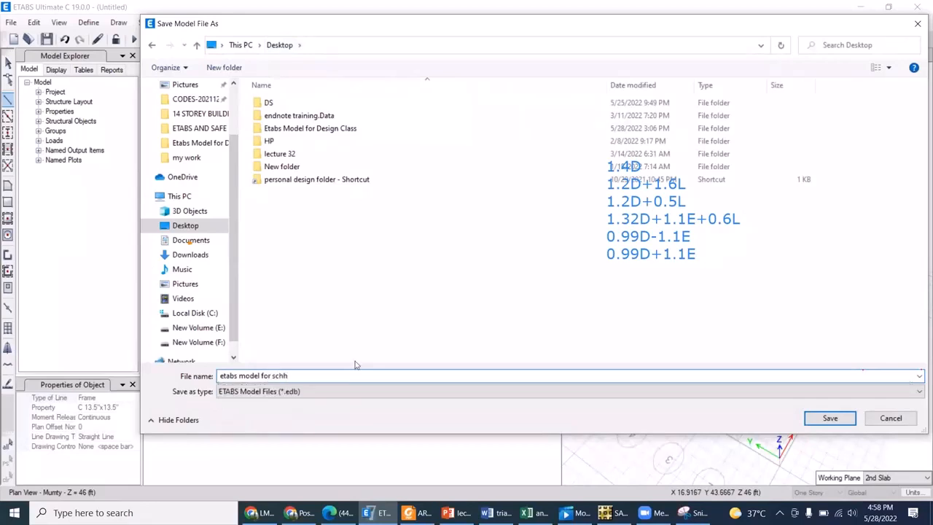
text(ool)
key(Return)
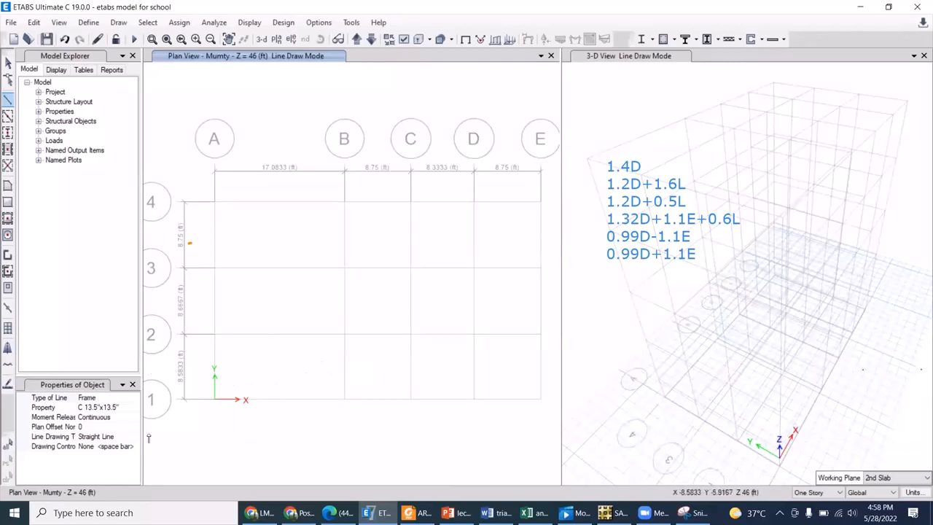
Step: Create a new load combination named 1.4D and set the Dead load's scale factor to 1.4
click(94, 23)
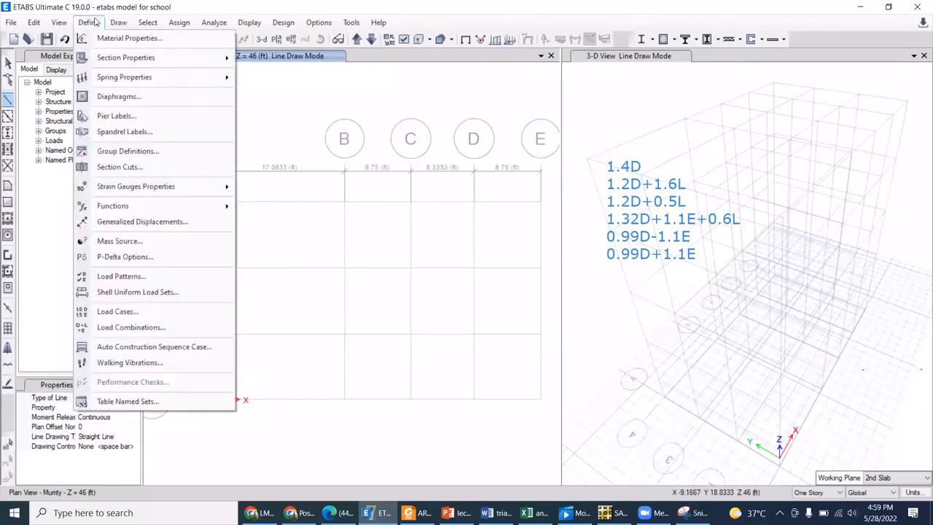
click(138, 328)
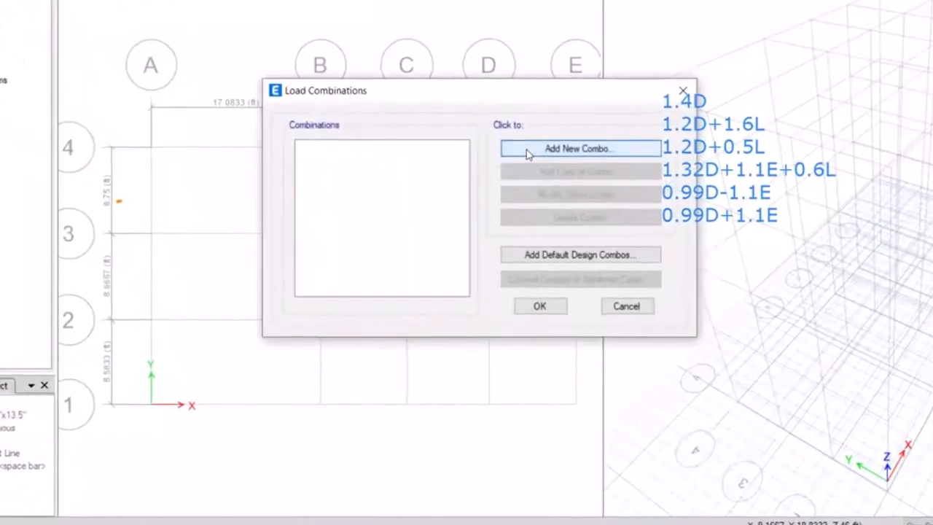
click(519, 204)
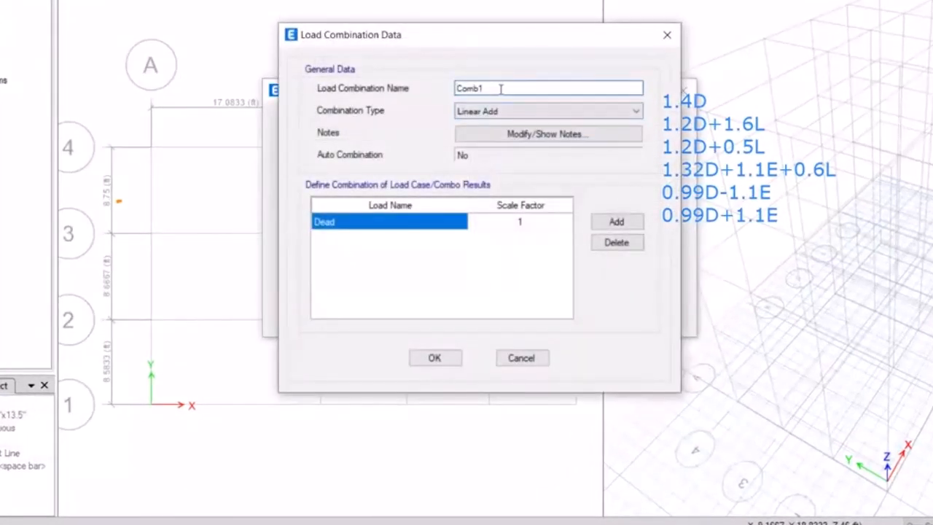
drag(500, 89, 435, 90)
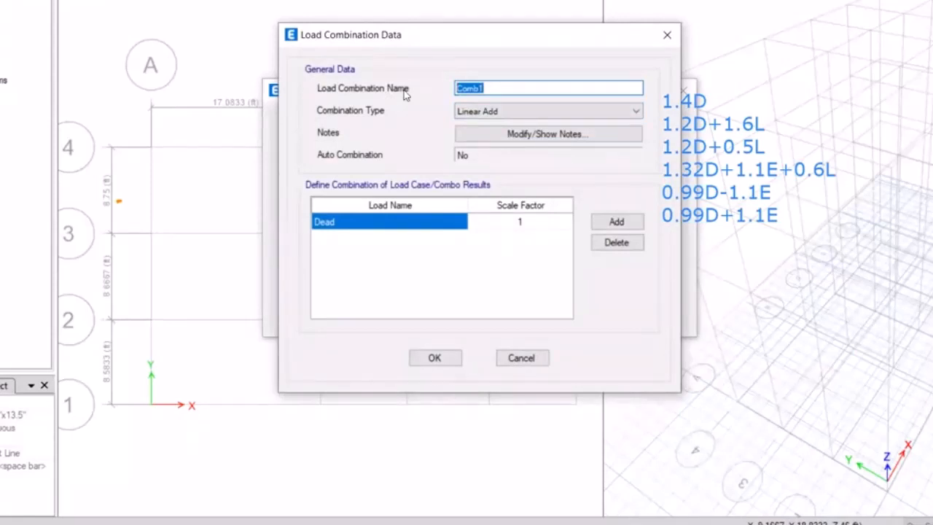
text(1.4D)
click(537, 222)
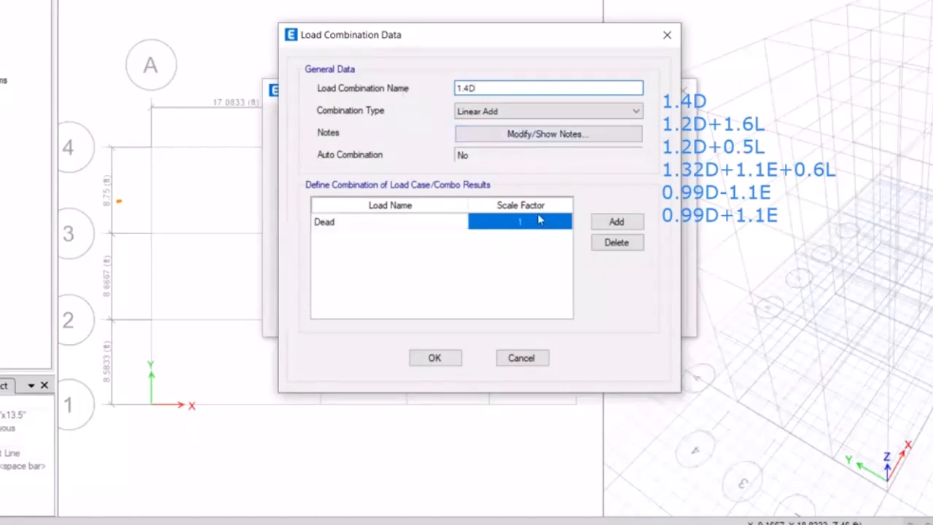
click(536, 222)
text(.4)
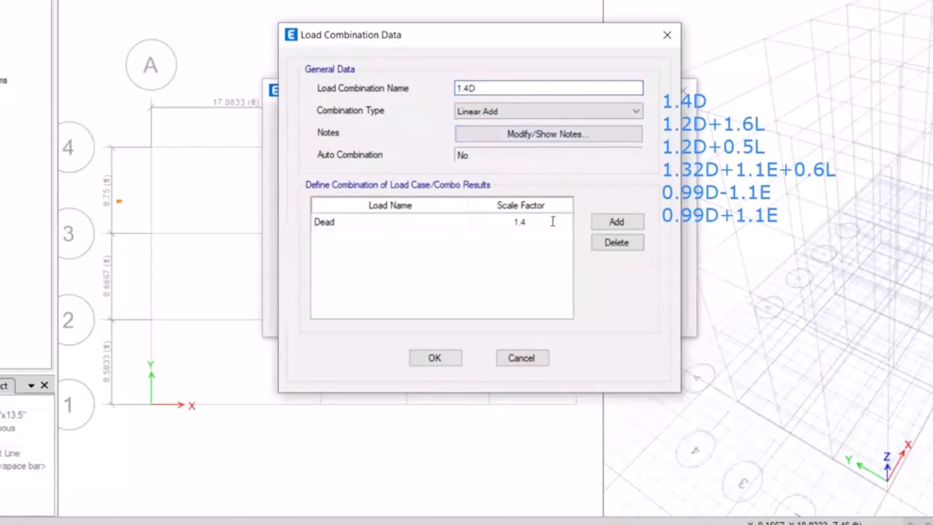
Step: Add the Finishes load to the 1.4D combination with a scale factor of 1.4
click(617, 222)
click(459, 238)
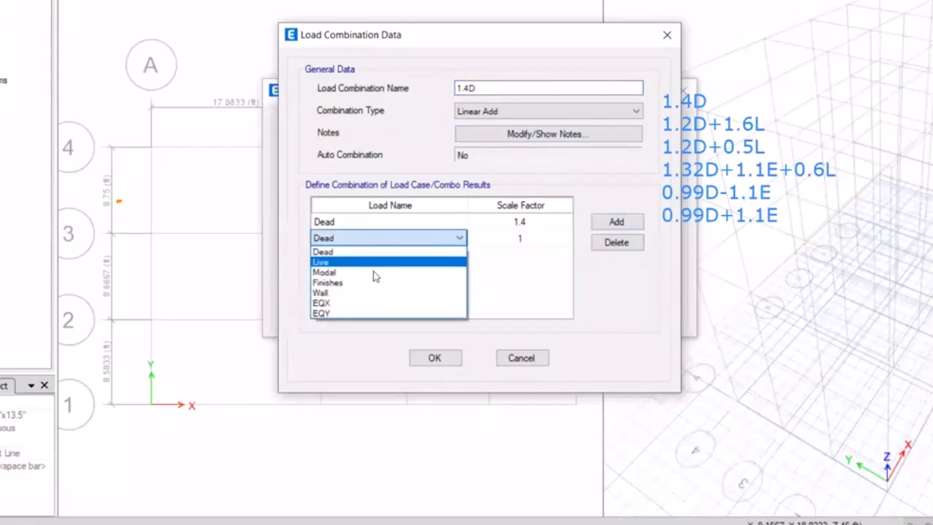
click(374, 282)
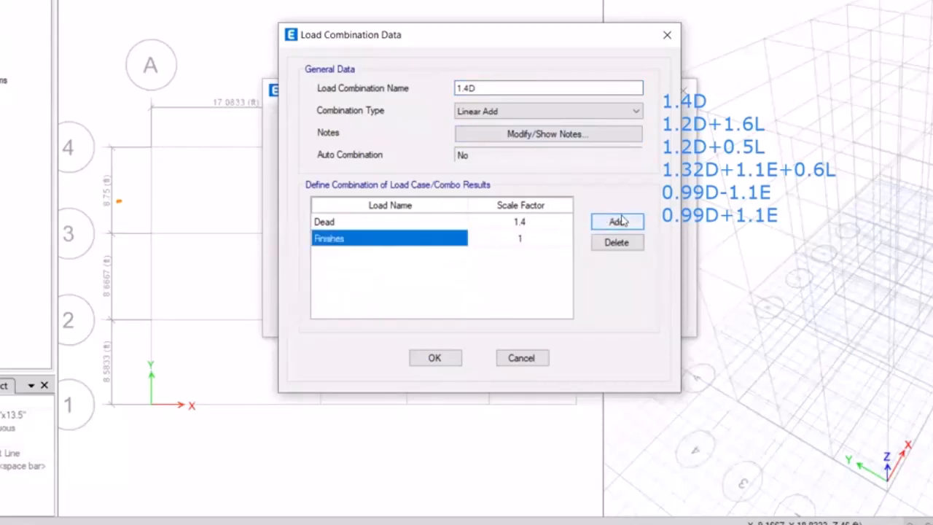
click(546, 237)
click(545, 237)
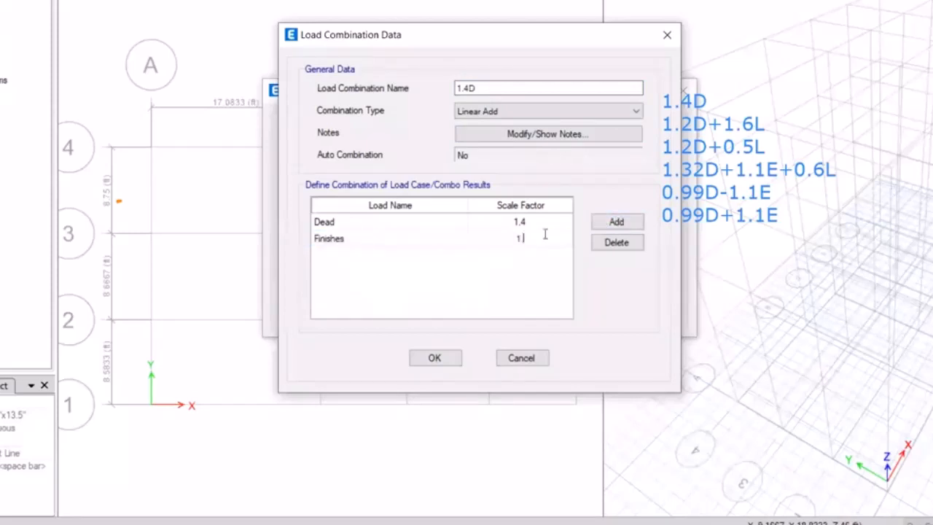
text(.4)
Step: Add the Wall load to the 1.4D combination with a scale factor of 1.4 and accept the combination
click(612, 223)
click(385, 259)
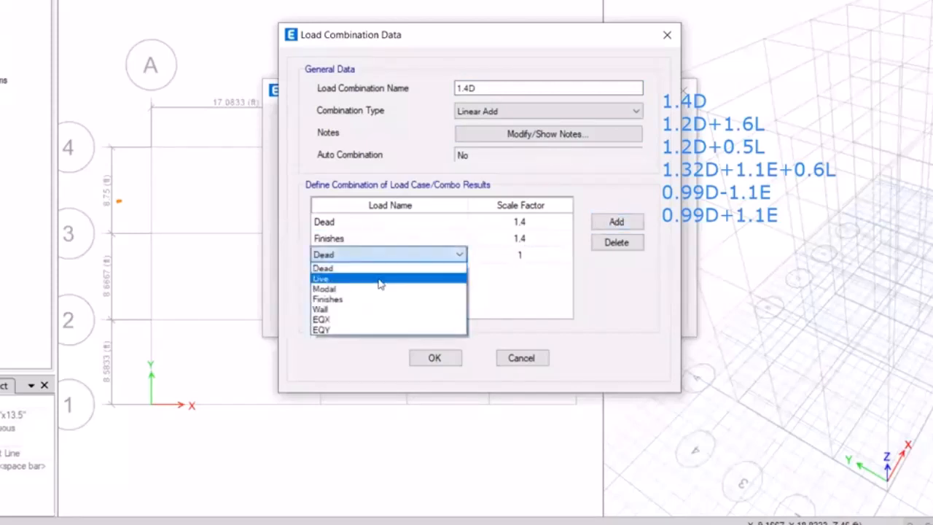
click(370, 308)
click(520, 257)
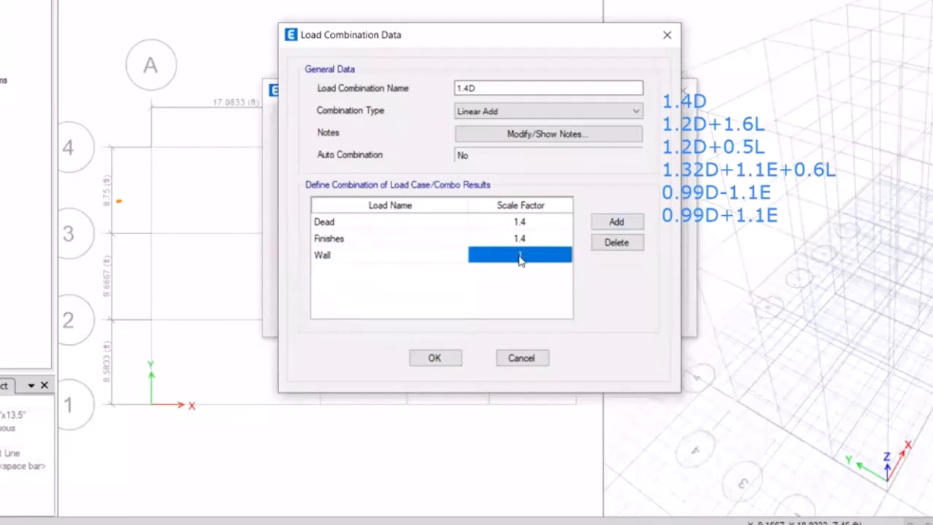
click(520, 256)
text(.4)
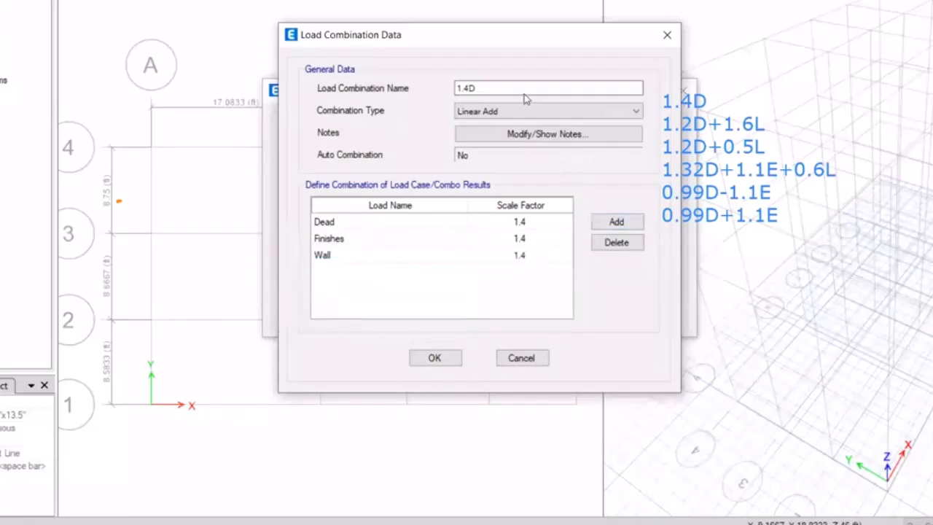
click(452, 362)
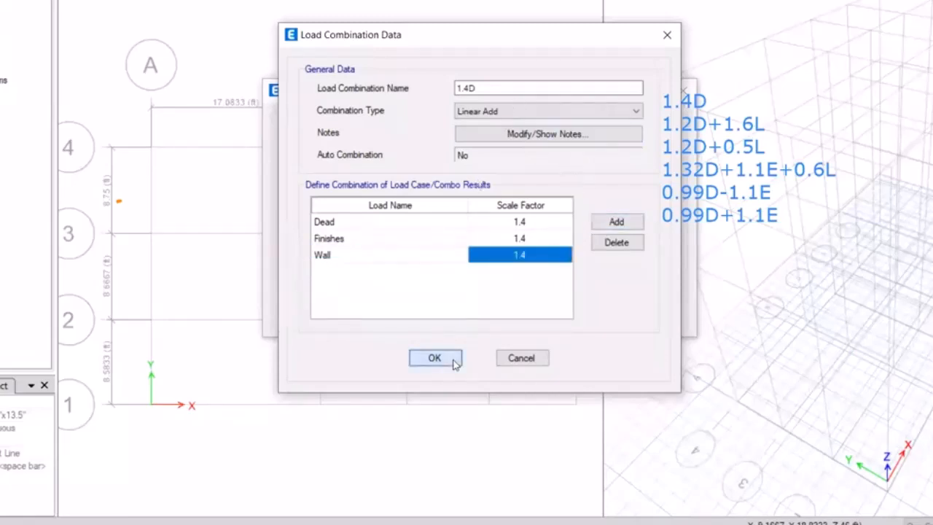
Step: Create a new load combination named 1.2D+1.6L and set the Dead load's scale factor to 1.2
click(591, 149)
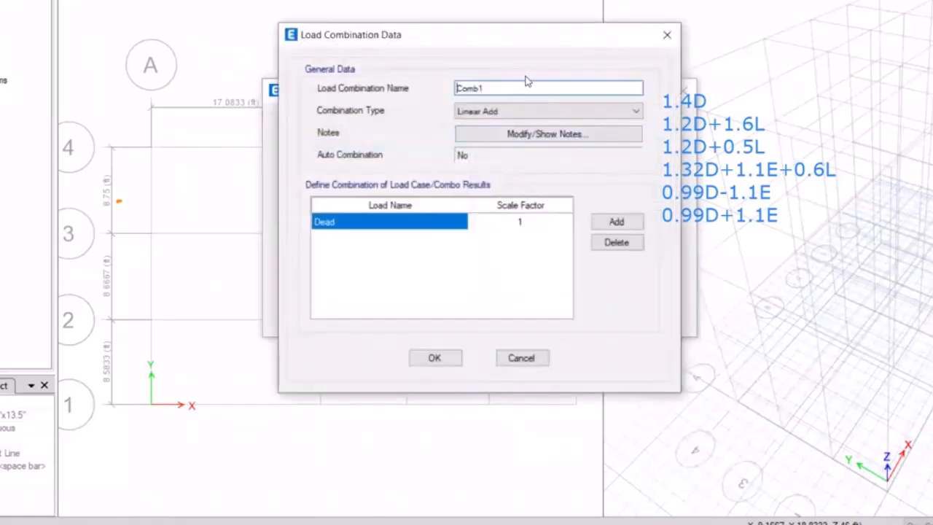
double_click(526, 84)
text(1.2D+1.6)
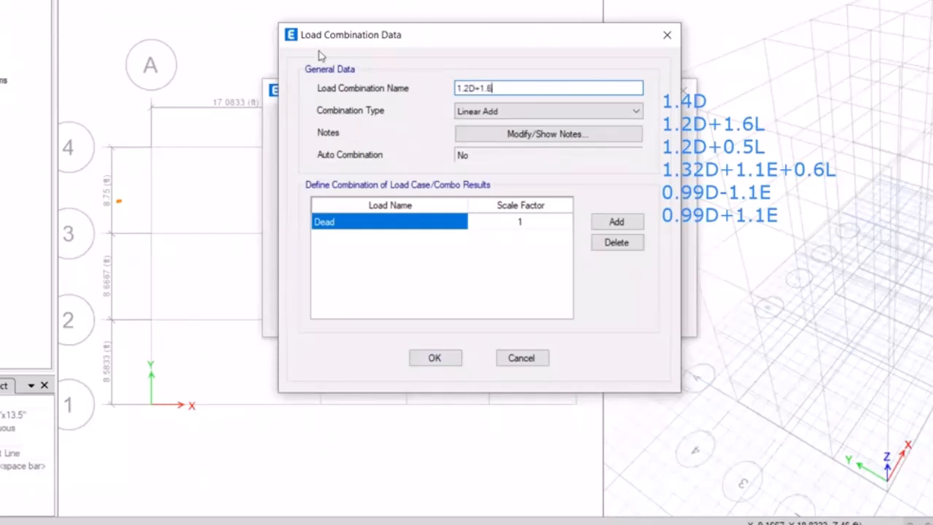
text(L)
click(397, 228)
click(490, 222)
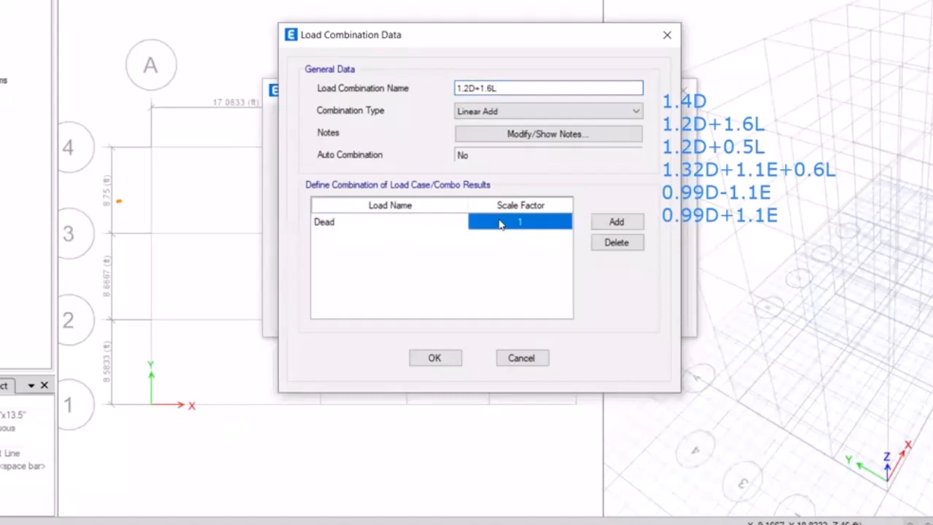
text(1.2)
Step: Add the Finishes load to the 1.2D+1.6L combination with a scale factor of 1.2
click(616, 222)
click(397, 238)
click(376, 293)
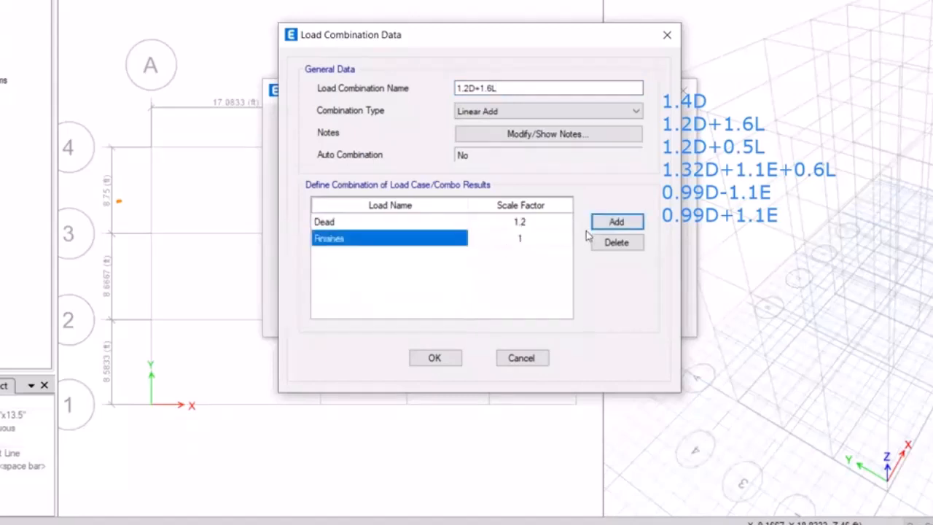
click(529, 242)
click(530, 241)
text(.2)
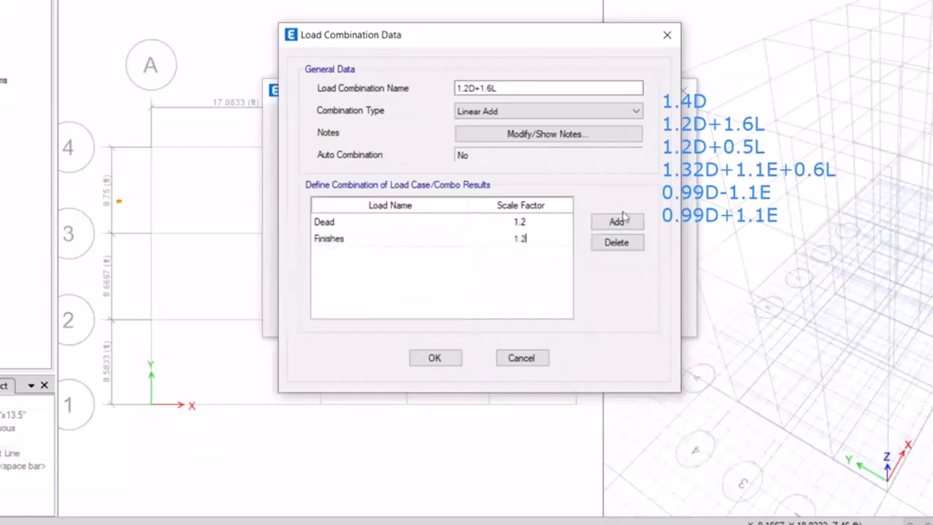
Step: Add the Wall load to the 1.2D+1.6L combination with a scale factor of 1.2
click(616, 221)
click(409, 255)
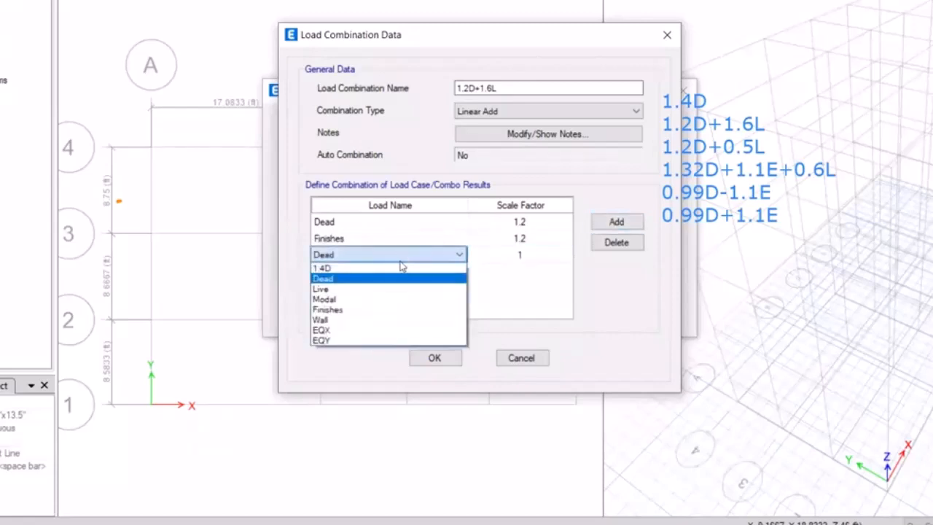
click(379, 320)
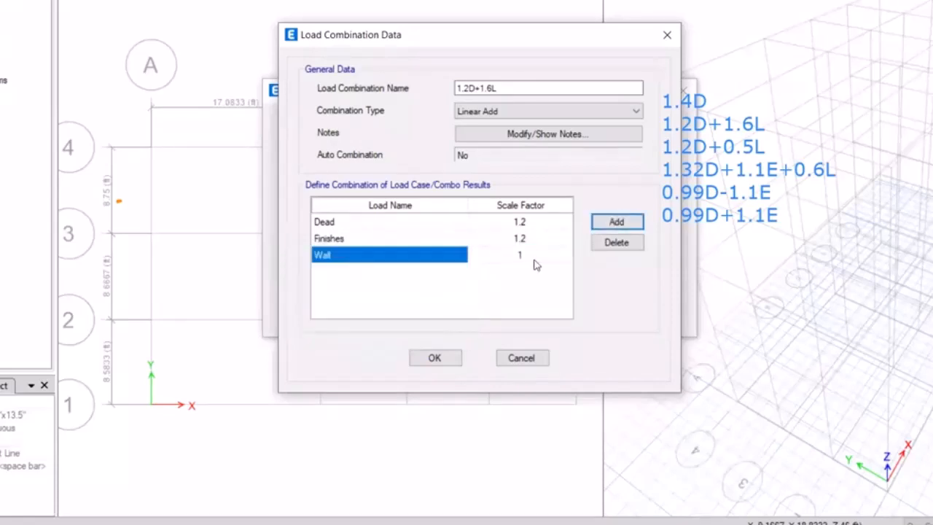
click(530, 258)
text(1.2)
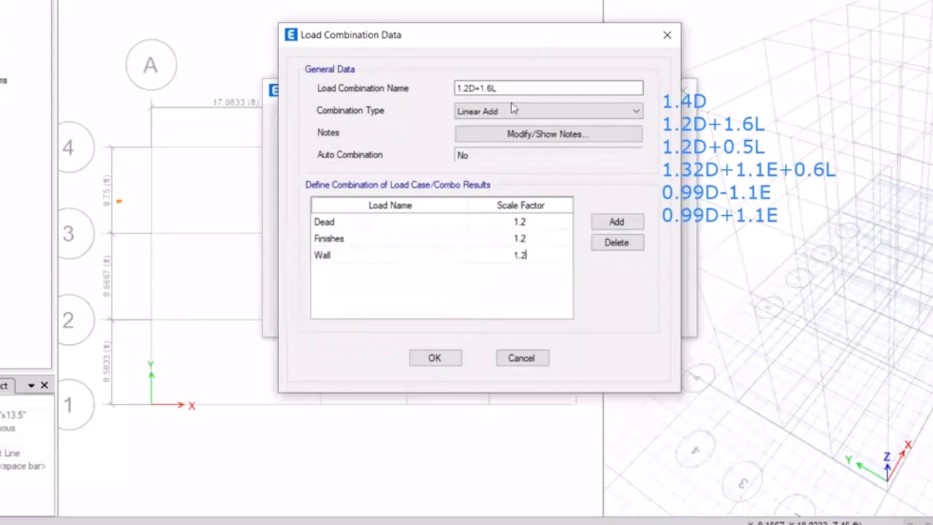
Step: Add the Live load to the 1.2D+1.6L combination with a scale factor of 1.6 and accept the combination
click(608, 222)
click(396, 269)
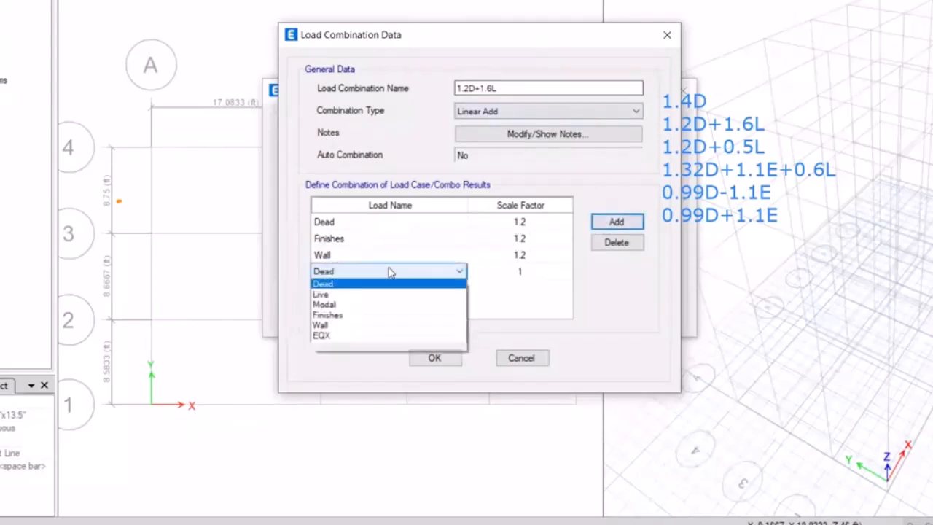
click(381, 304)
click(508, 269)
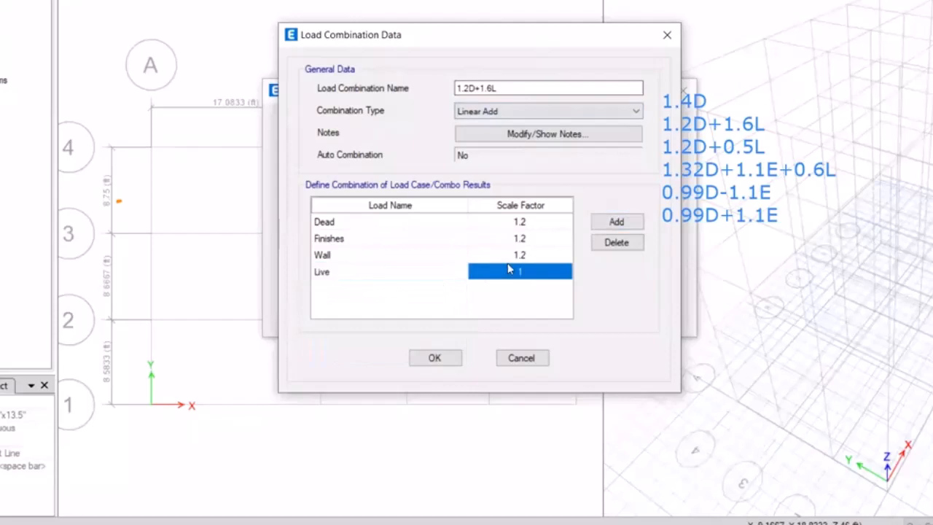
text(1.6)
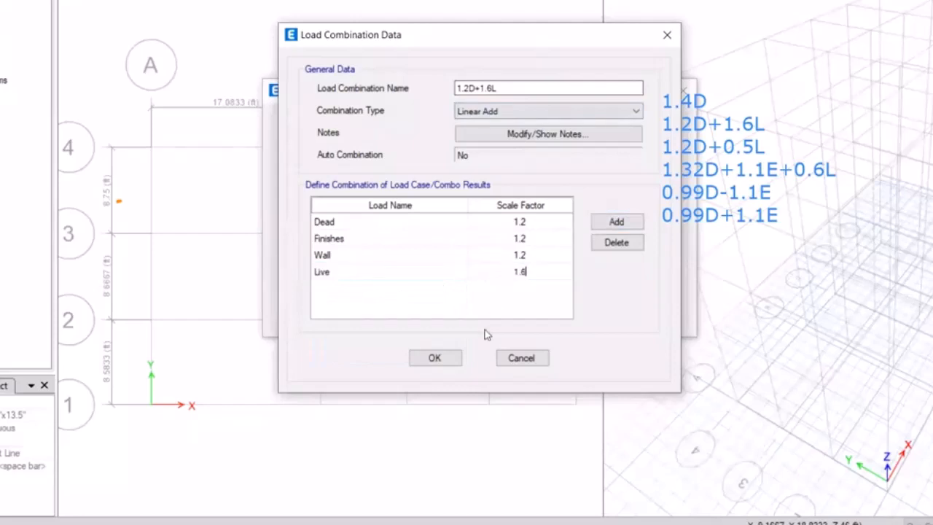
click(436, 358)
Step: Create a new load combination named 1.2D+0.5L and set the Dead load's scale factor to 1.2
click(546, 150)
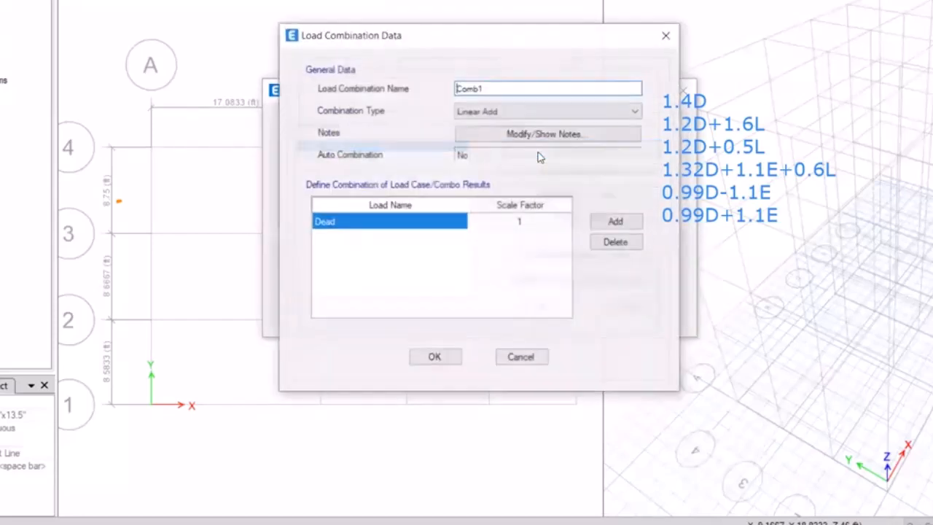
text(1.2D)
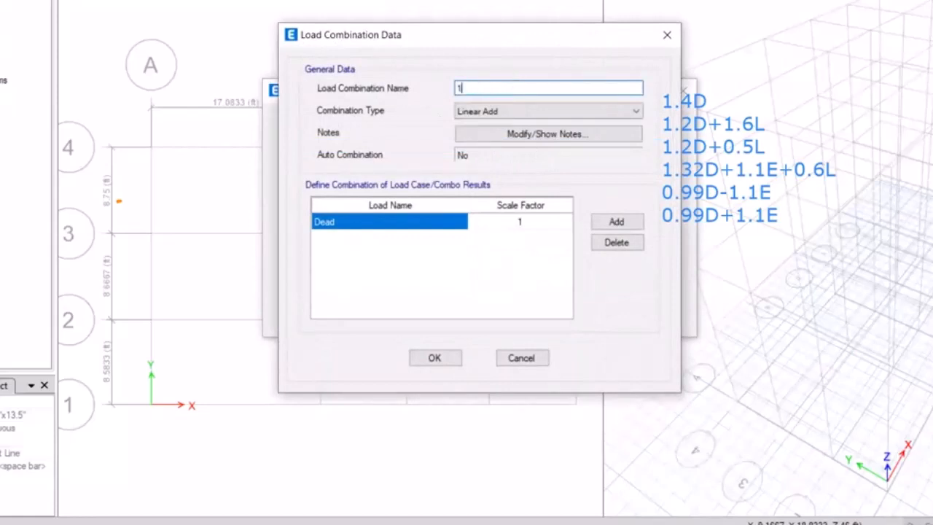
text(+0.5L)
click(532, 223)
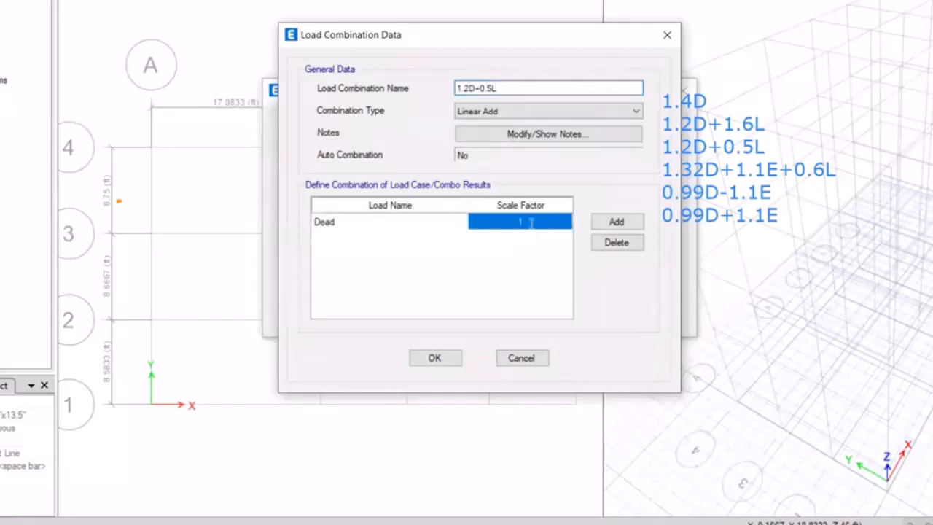
text(1.2)
Step: Add the Finishes load to the 1.2D+0.5L combination with a scale factor of 1.2
click(615, 222)
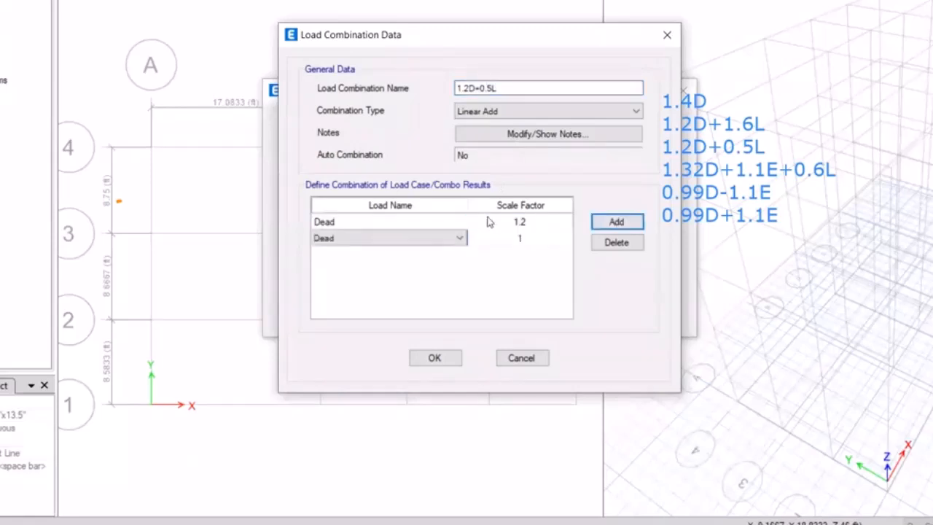
click(365, 242)
click(371, 279)
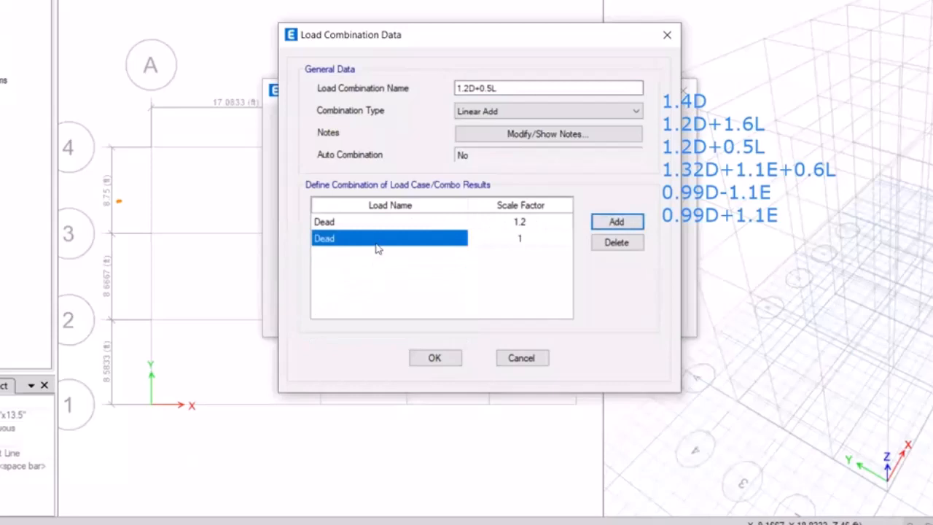
click(377, 247)
click(379, 241)
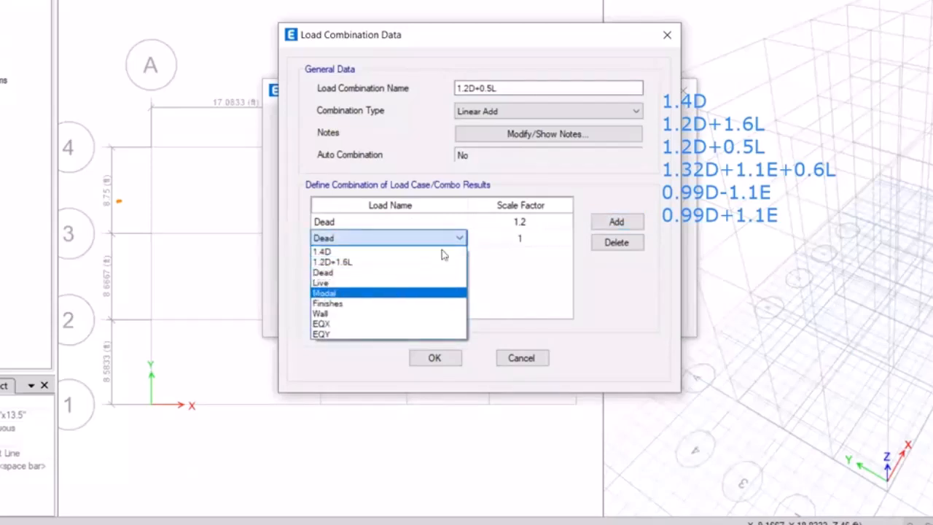
click(386, 303)
click(510, 238)
text(1.2)
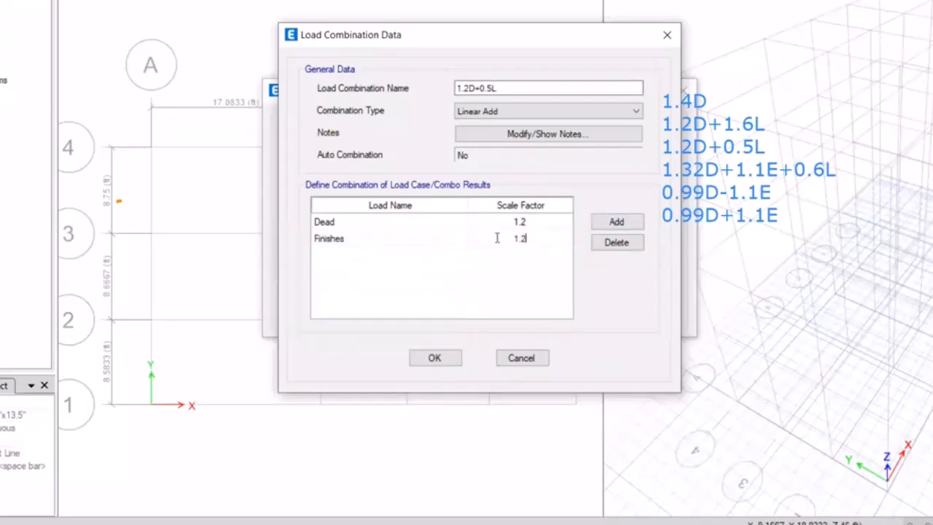
Step: Add the Wall load to the 1.2D+0.5L combination with a scale factor of 1.2
click(617, 221)
click(394, 256)
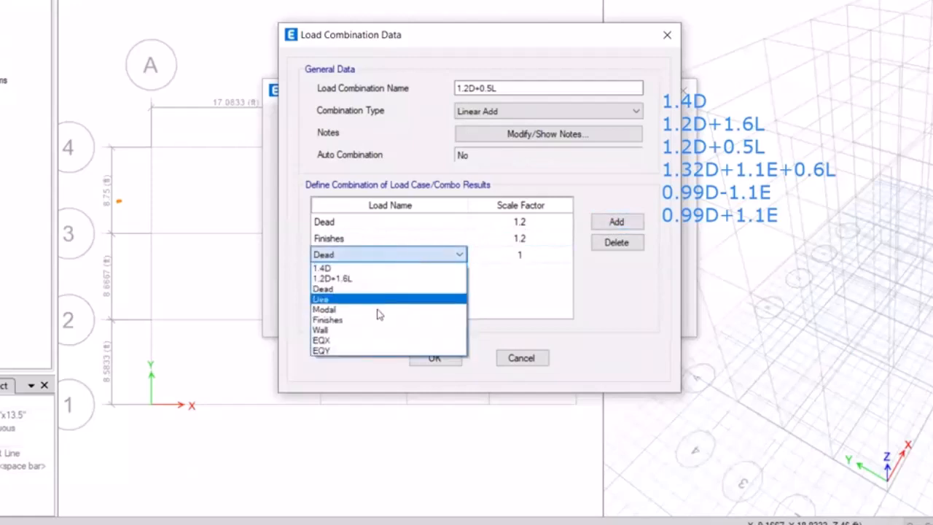
click(324, 330)
click(519, 255)
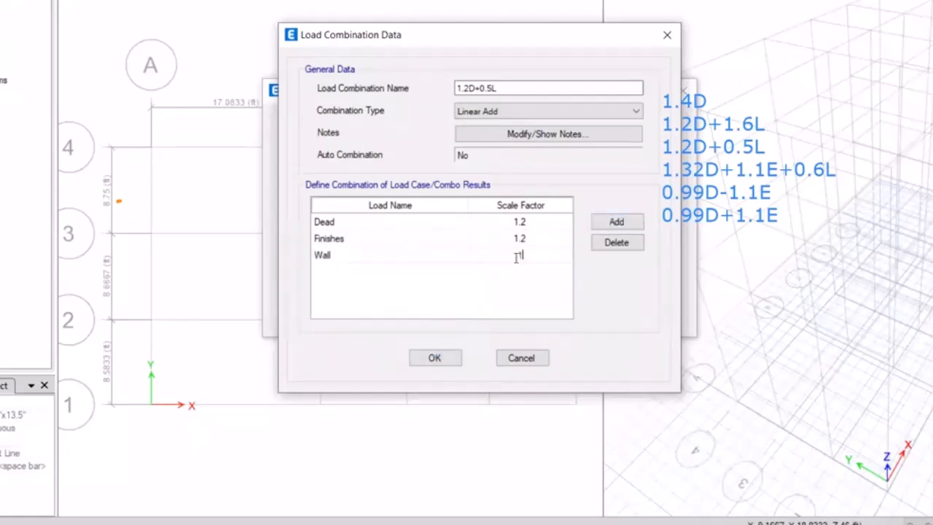
text(.2)
Step: Add the Live load to the 1.2D+0.5L combination with a scale factor of 0.5 and accept the combination
click(611, 223)
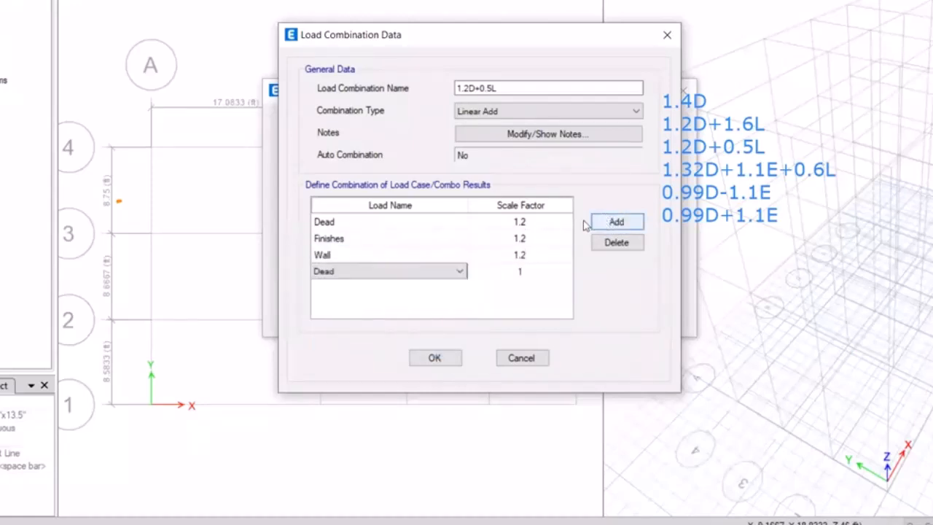
click(414, 270)
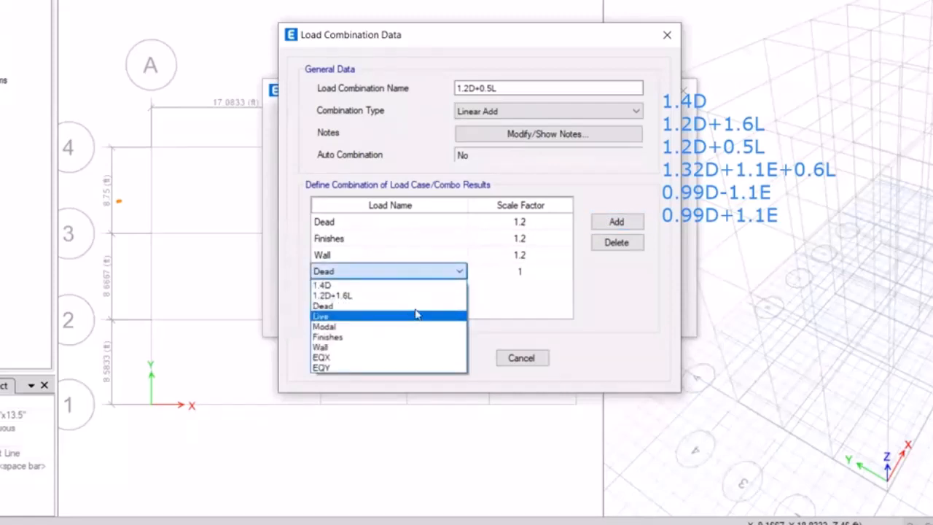
click(416, 315)
click(536, 271)
text(0.5)
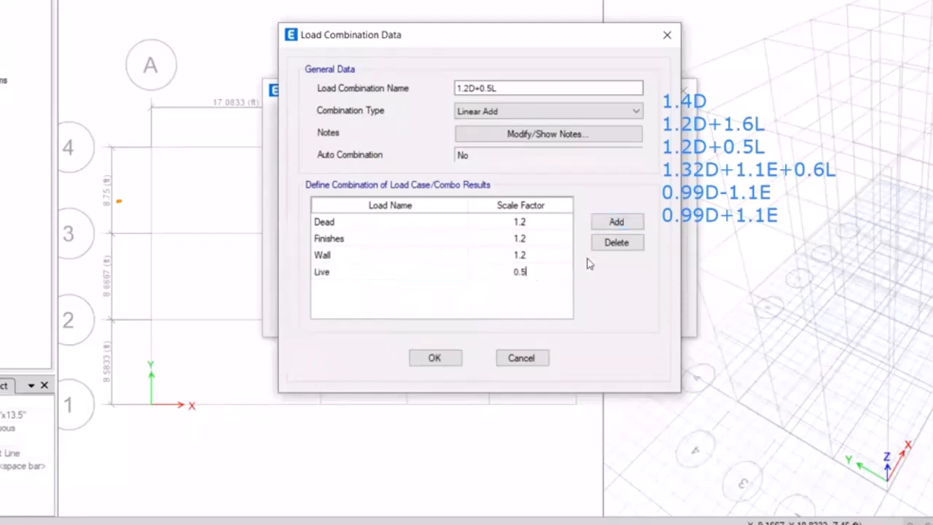
click(438, 360)
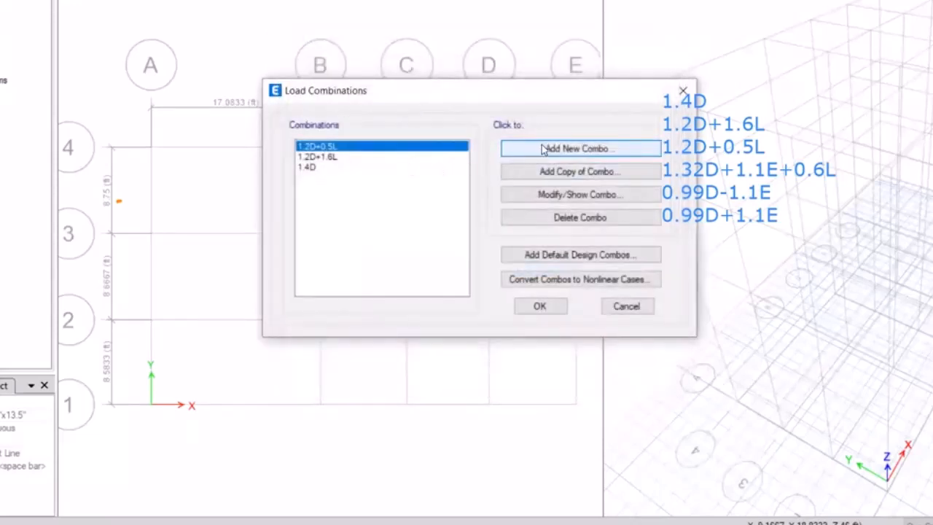
Step: Create a new load combination named 1.32D+1.1EQX+0.6L and set the Dead load's scale factor to 1.32
click(542, 149)
double_click(489, 83)
text(1)
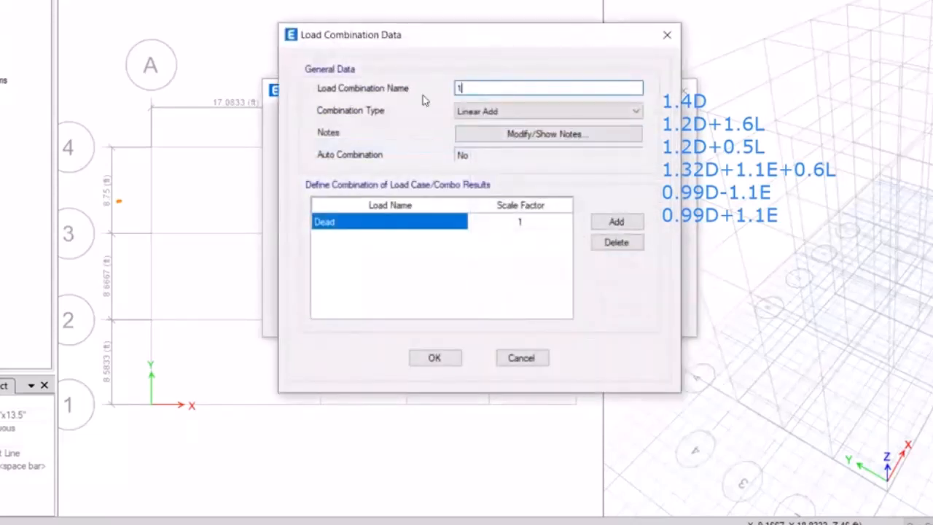
text(.32D)
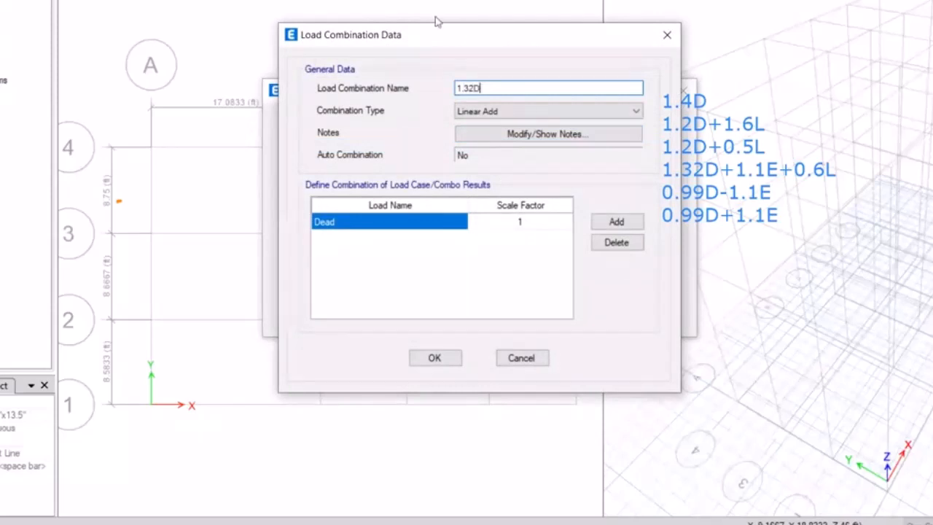
text(+1.1EQX+0.6L)
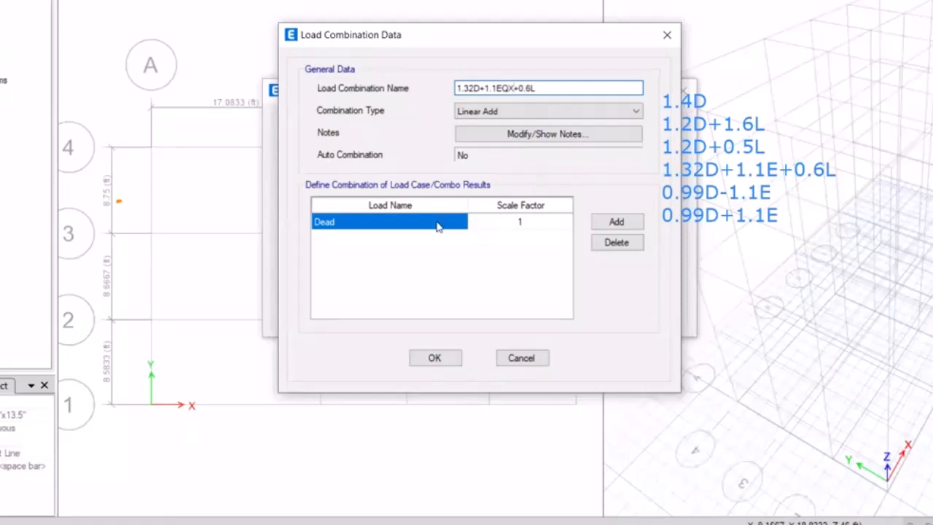
click(540, 227)
text(1.32)
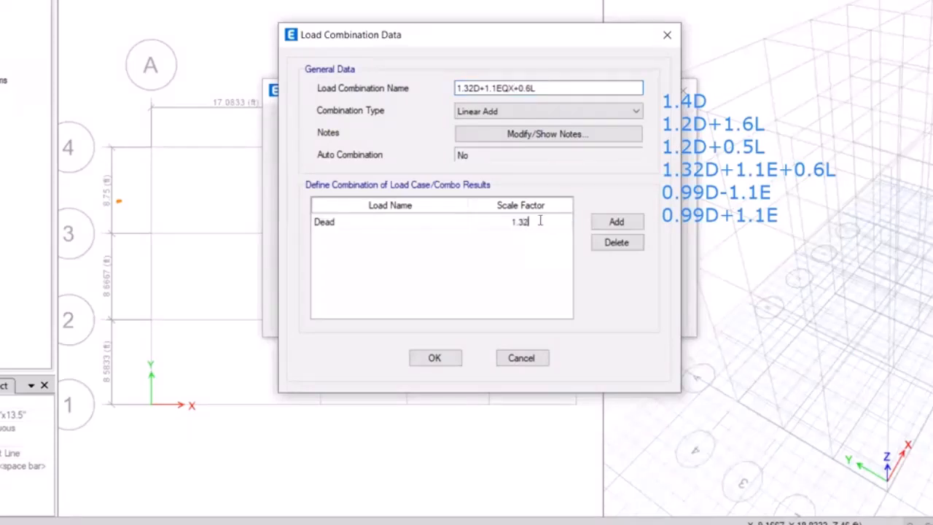
Step: Add the Finishes load to the 1.32D+1.1EQX+0.6L combination with a scale factor of 1.32
click(616, 222)
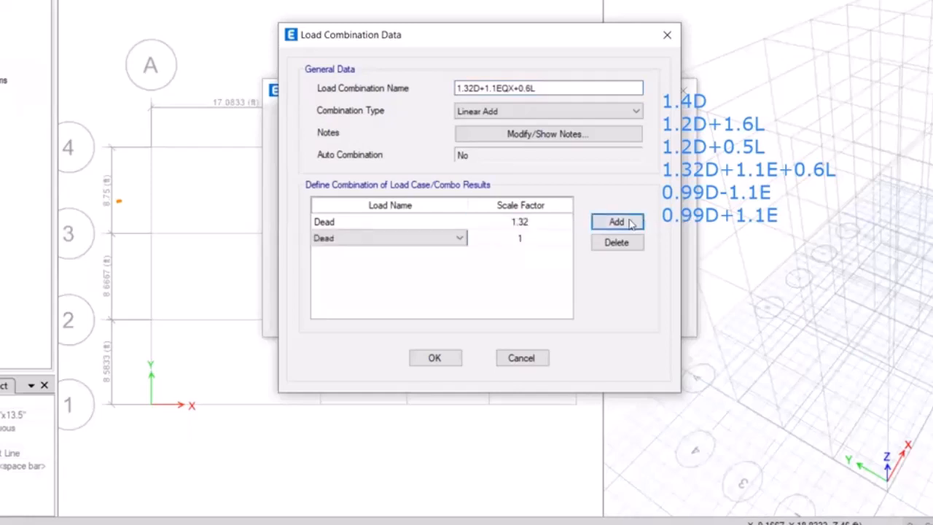
click(388, 239)
click(364, 313)
click(523, 241)
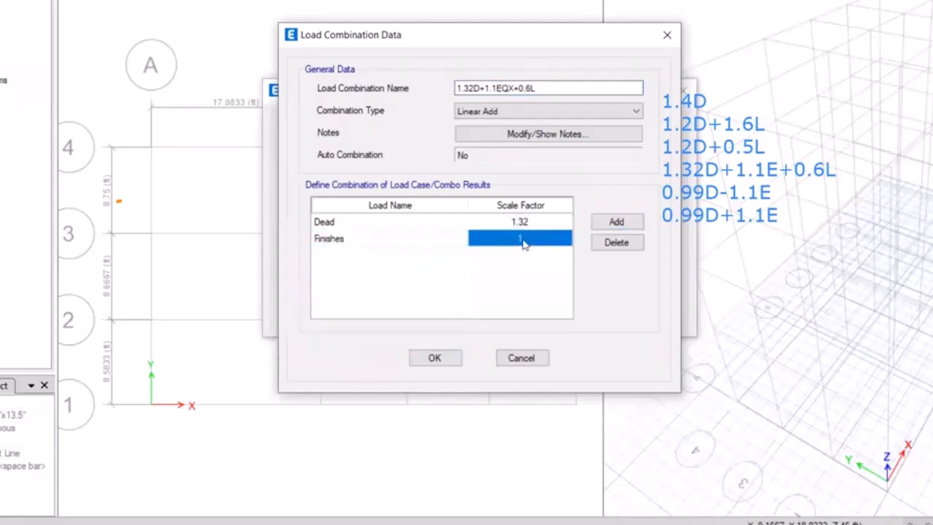
click(522, 240)
text(1.32)
Step: Add the Wall load to the 1.32D+1.1EQX+0.6L combination with a scale factor of 1.32
click(615, 221)
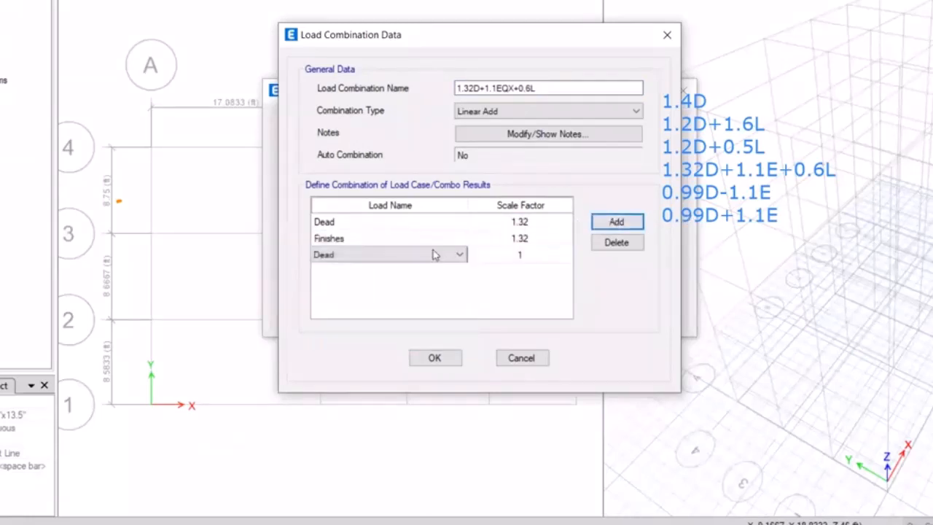
click(377, 253)
click(365, 329)
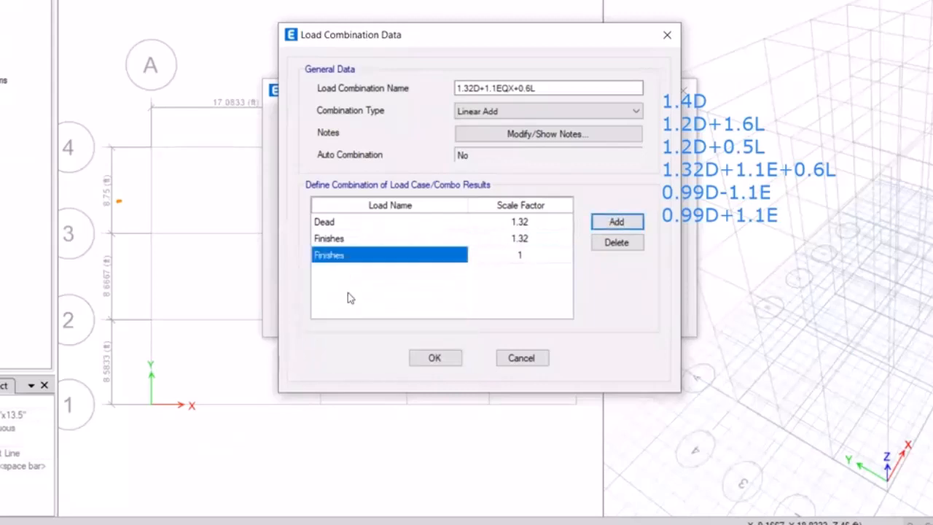
click(365, 257)
click(370, 256)
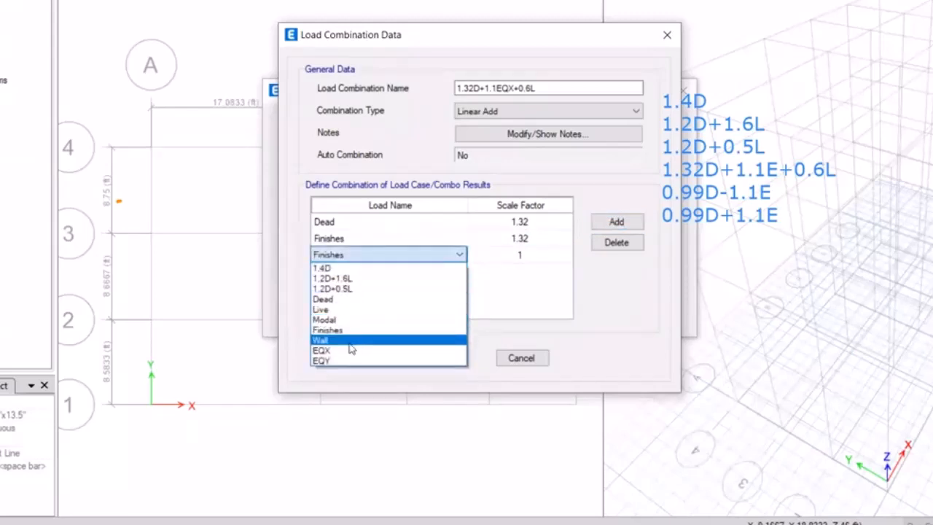
click(365, 343)
click(516, 253)
text(1.32)
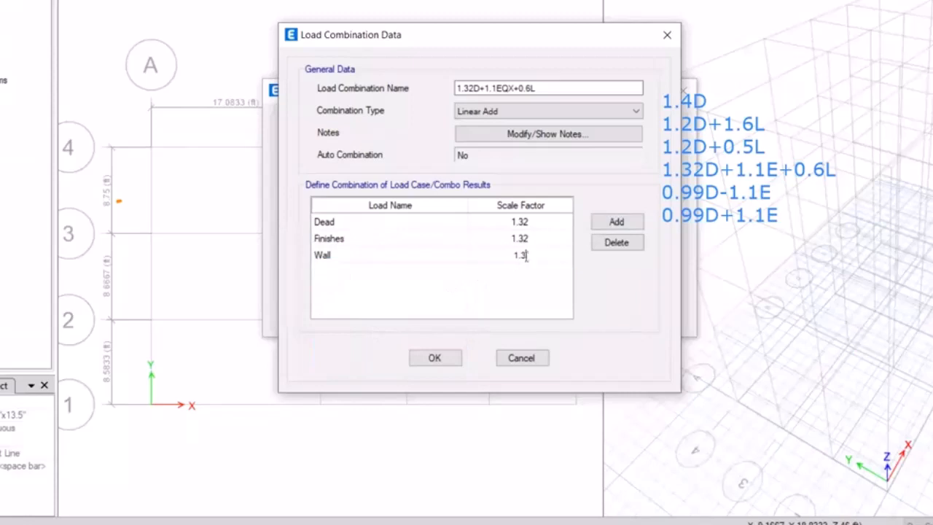
Step: Add the EQX load to the 1.32D+1.1EQX+0.6L combination with a scale factor of 1.1
click(616, 221)
click(404, 270)
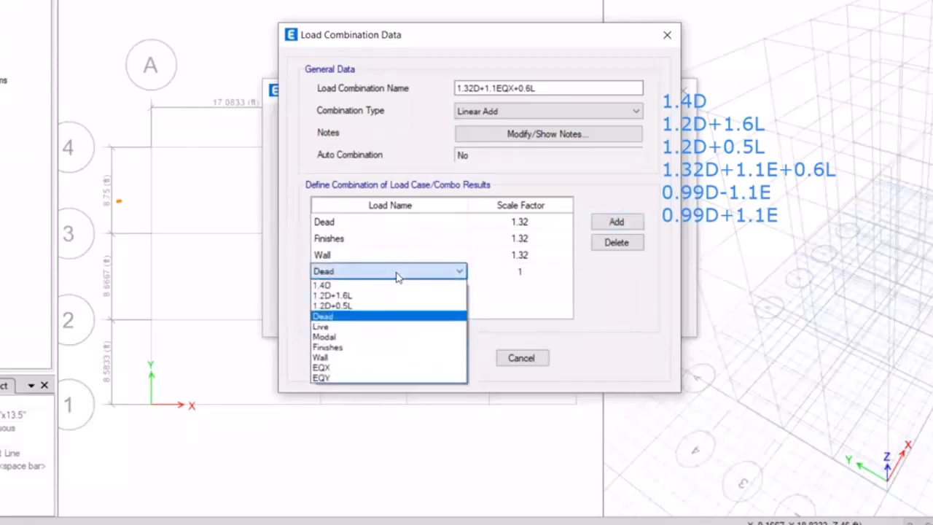
click(364, 368)
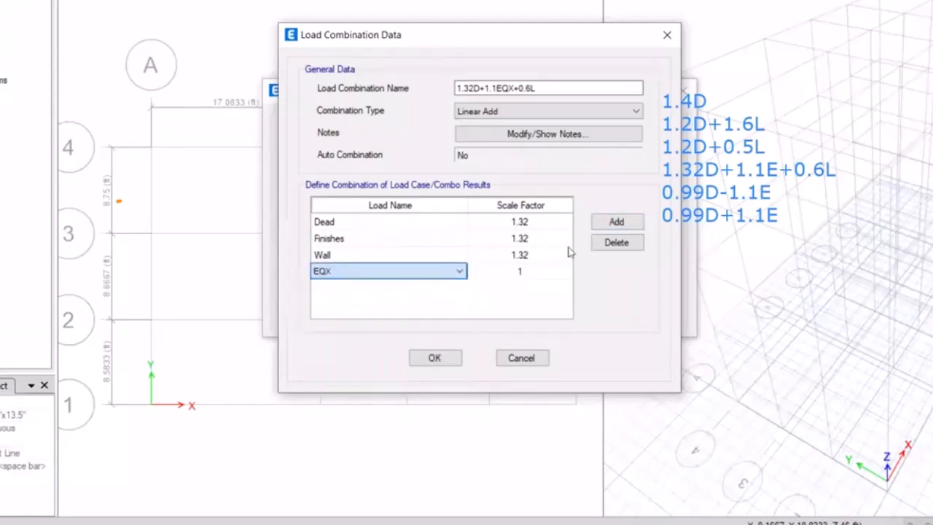
click(528, 275)
text(1.1)
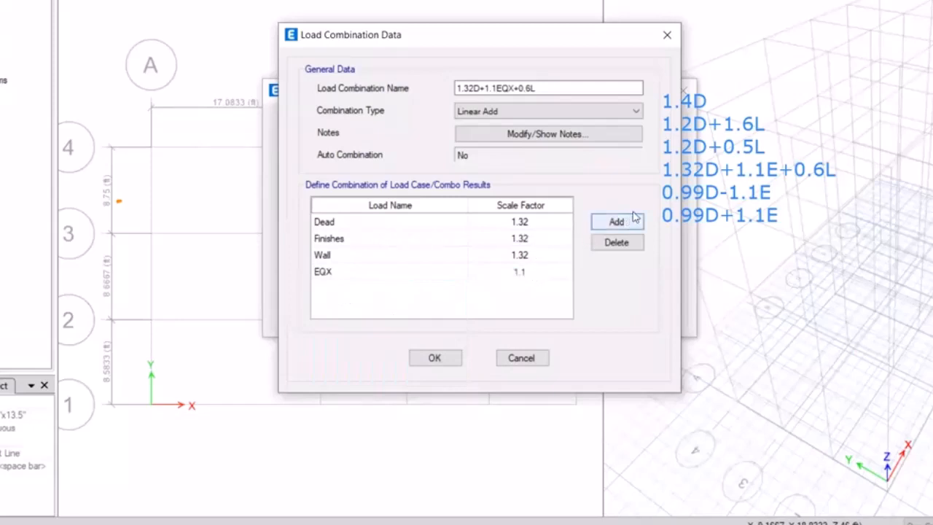
Step: Add the Live load to the 1.32D+1.1EQX+0.6L combination with a scale factor of 0.6 and save the combination
click(631, 221)
click(397, 285)
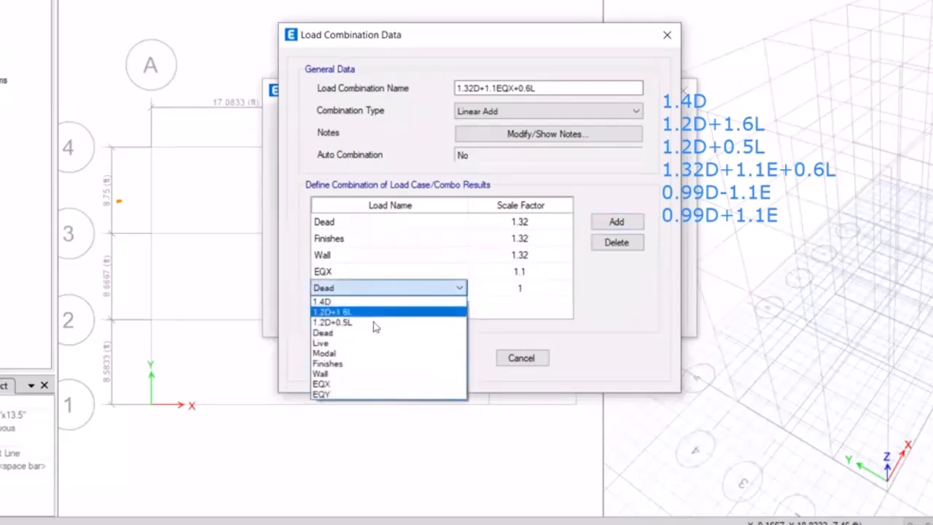
click(371, 343)
click(520, 288)
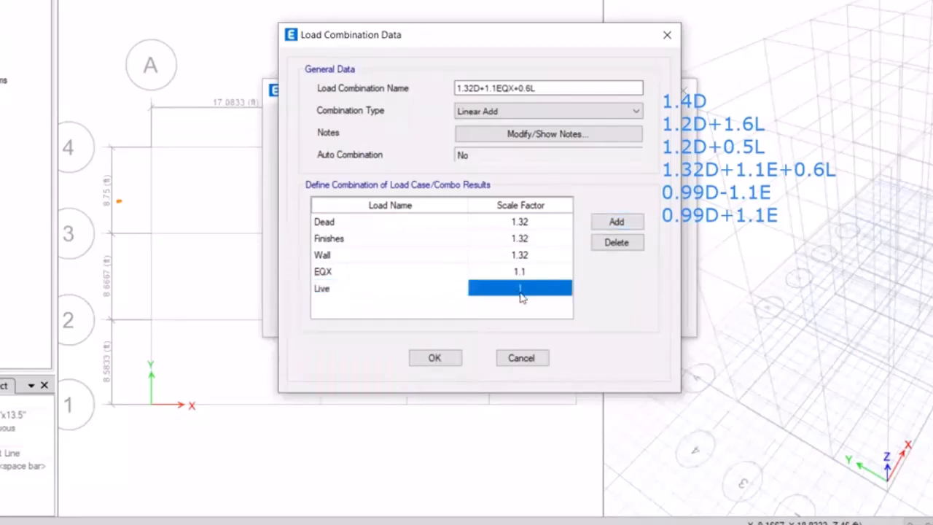
text(0.6)
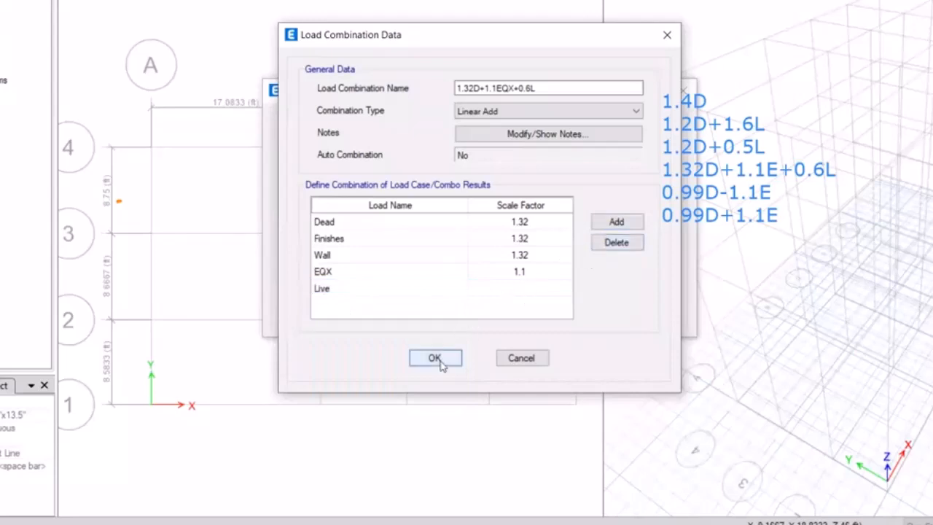
click(435, 358)
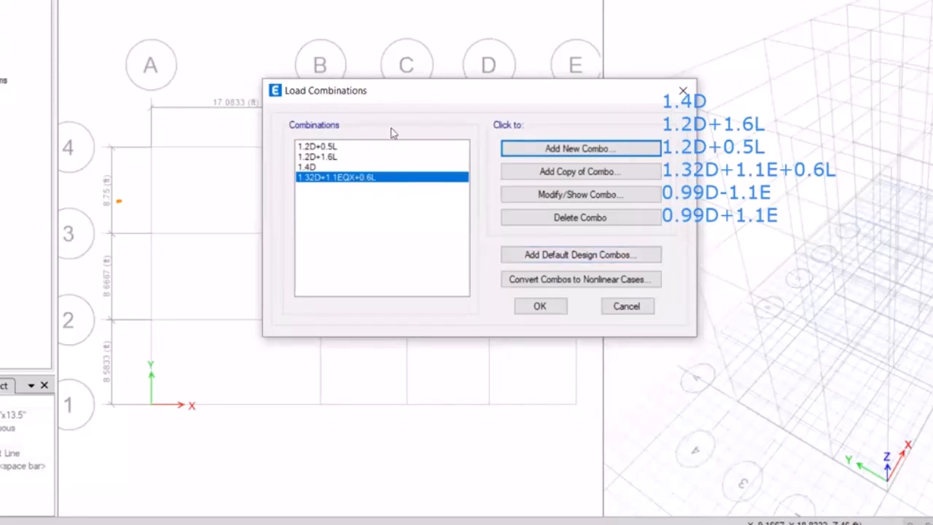
Step: Create a new load combination named 1.32D+1.1EQY+0.6L
click(521, 152)
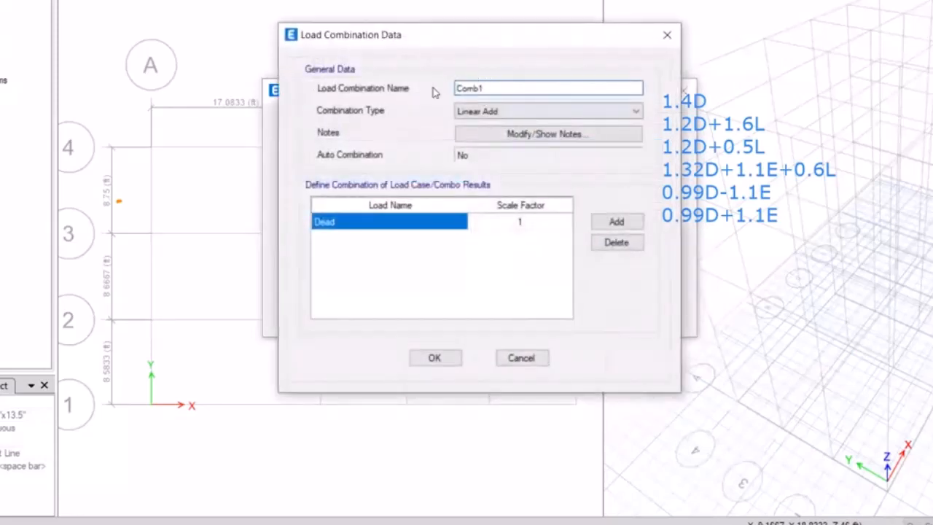
key(ctrl+a)
text(1.32)
text(EQ)
key(BackSpace)
key(BackSpace)
text(D+1.1EQ)
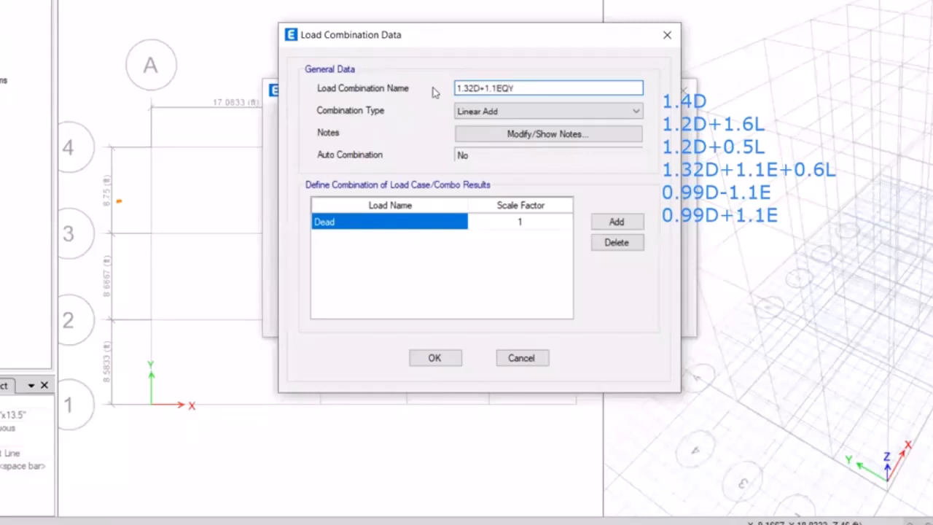
text(Y+0.6L)
Step: Set the Dead load's scale factor to 1.32 in the 1.32D+1.1EQY+0.6L combination
click(450, 223)
click(452, 222)
click(508, 220)
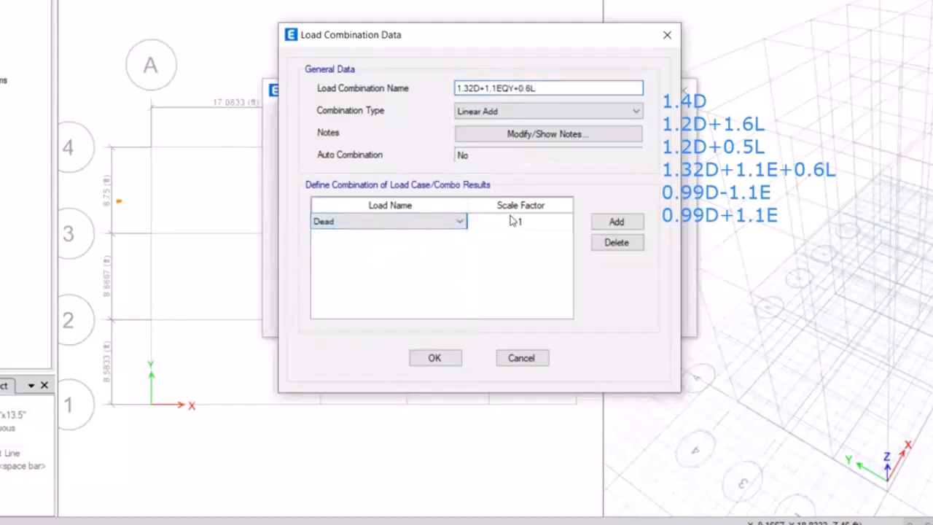
click(511, 221)
text(1.32)
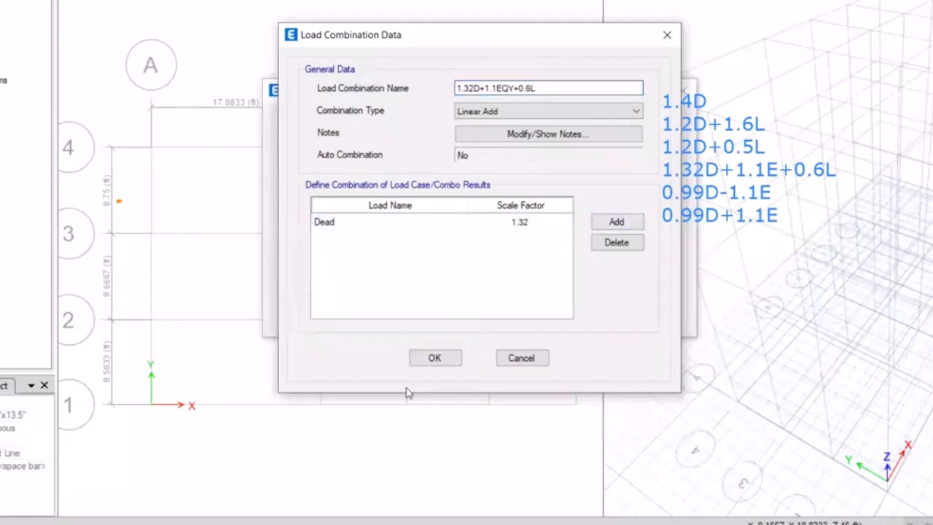
click(385, 458)
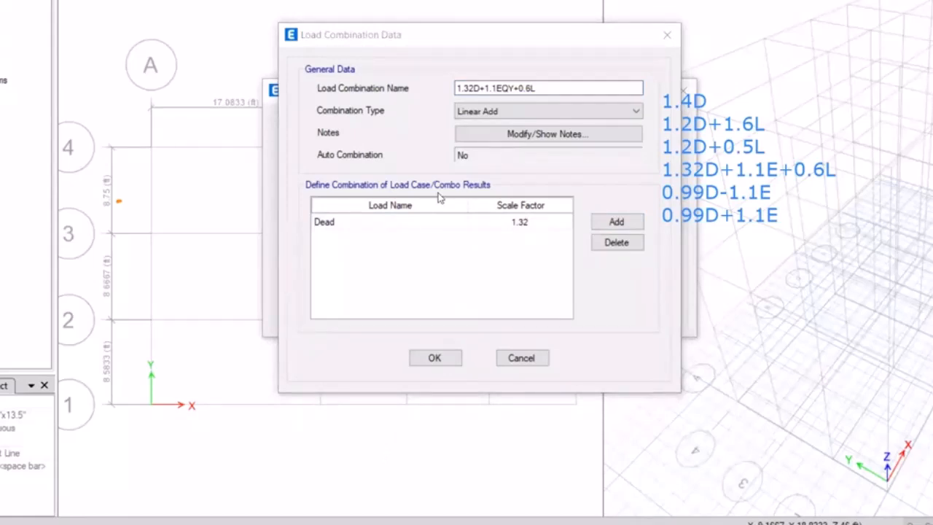
Step: Add the Finishes load to the 1.32D+1.1EQY+0.6L combination with a scale factor of 1.32
click(616, 221)
click(418, 238)
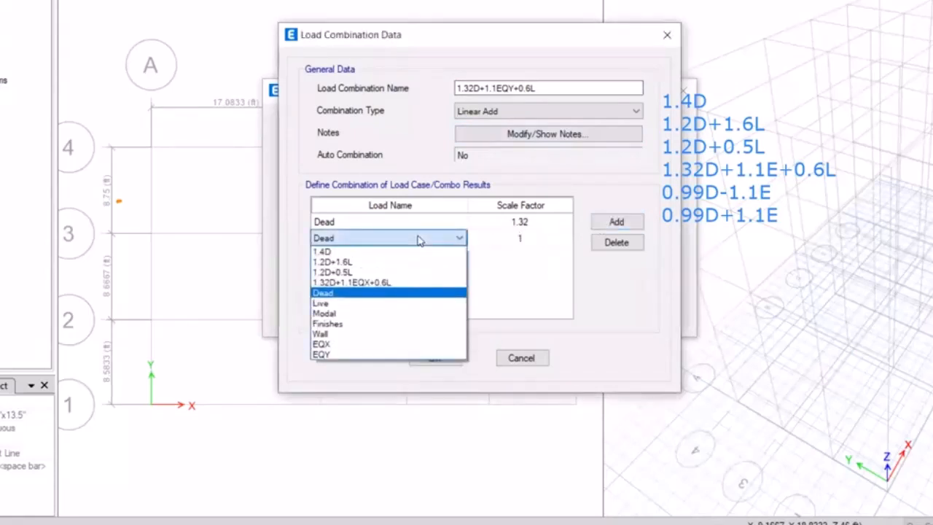
click(357, 323)
click(528, 242)
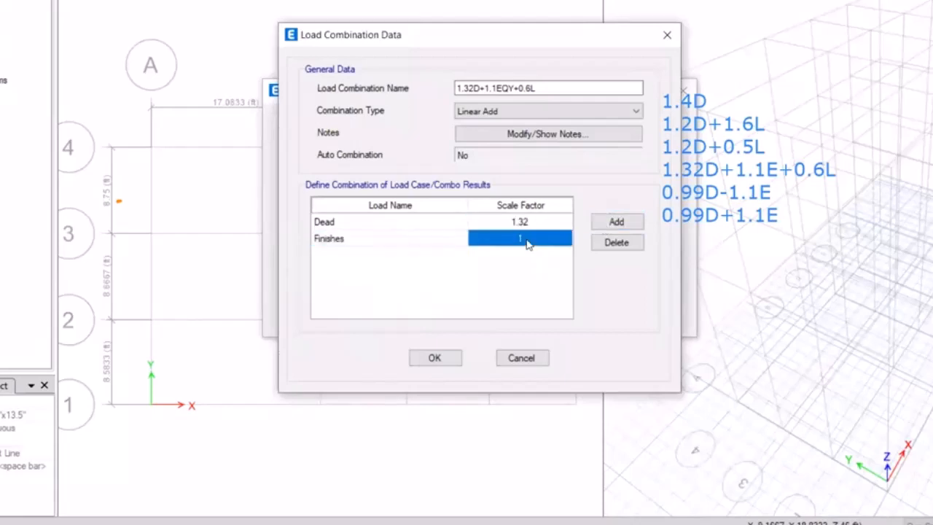
text(1.32)
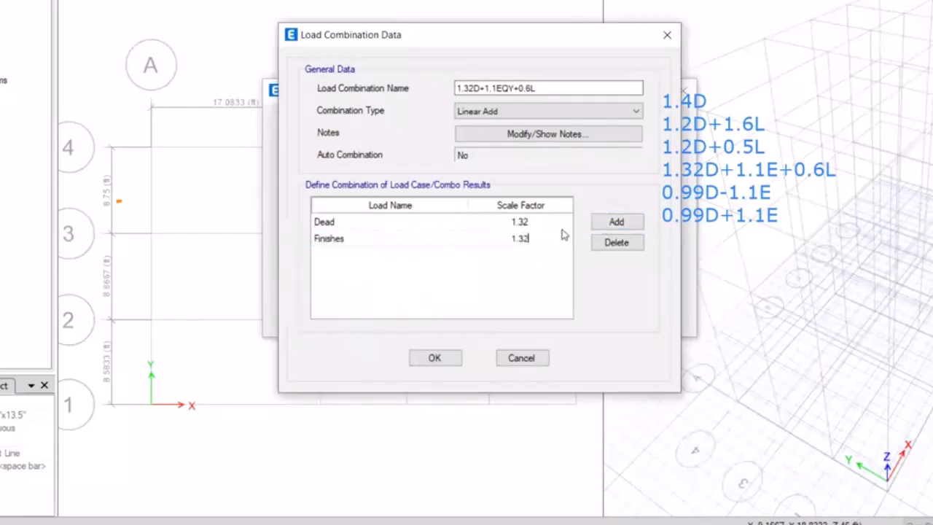
Step: Add the Wall load to the 1.32D+1.1EQY+0.6L combination with a scale factor of 1.32
click(612, 222)
click(392, 255)
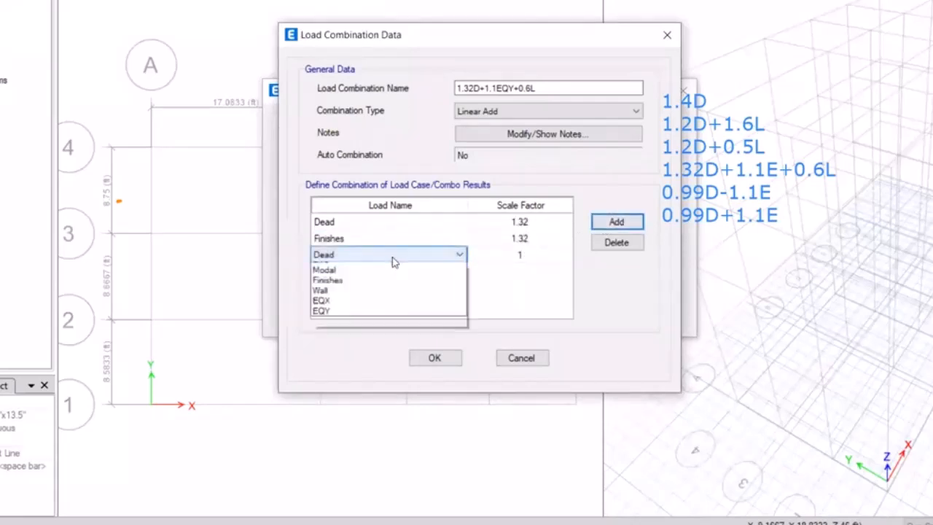
click(351, 351)
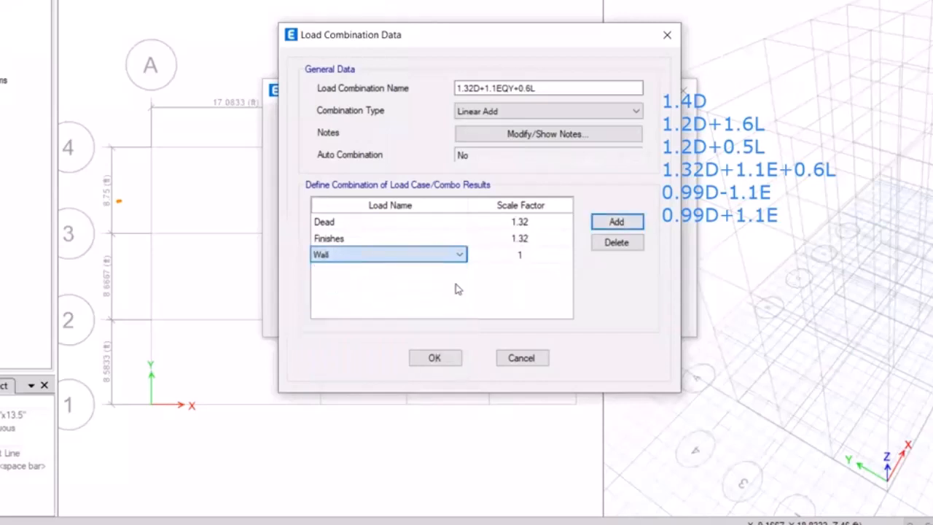
click(525, 254)
click(525, 254)
text(.32)
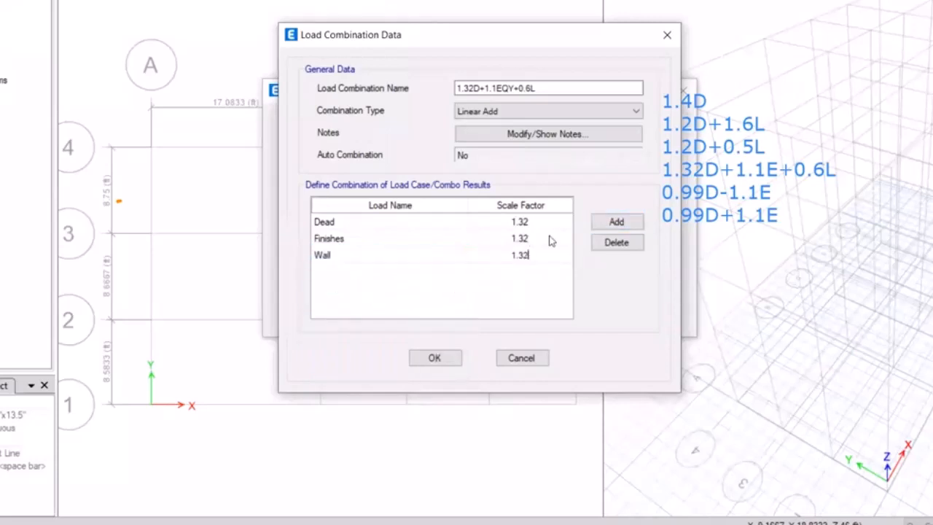
Step: Add the EQY load to the 1.32D+1.1EQY+0.6L combination with a scale factor of 1.1
click(602, 228)
click(386, 272)
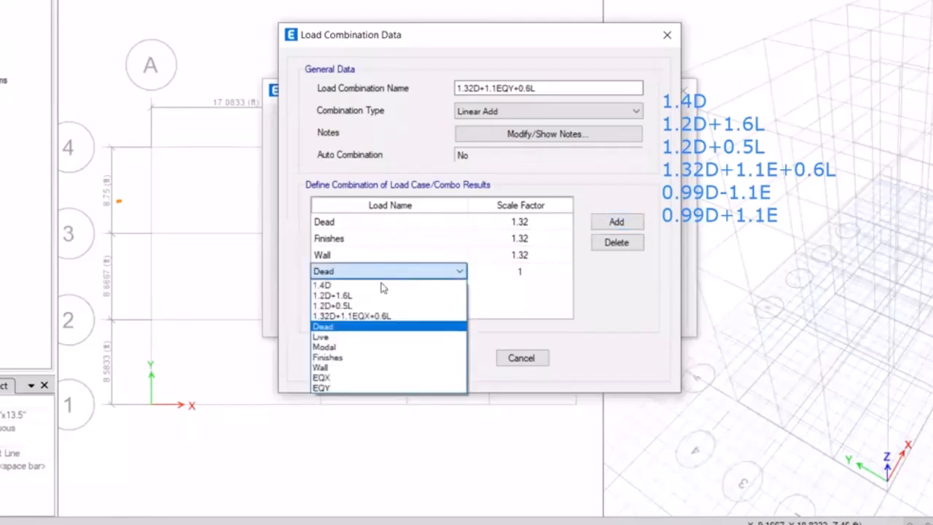
click(348, 387)
click(524, 272)
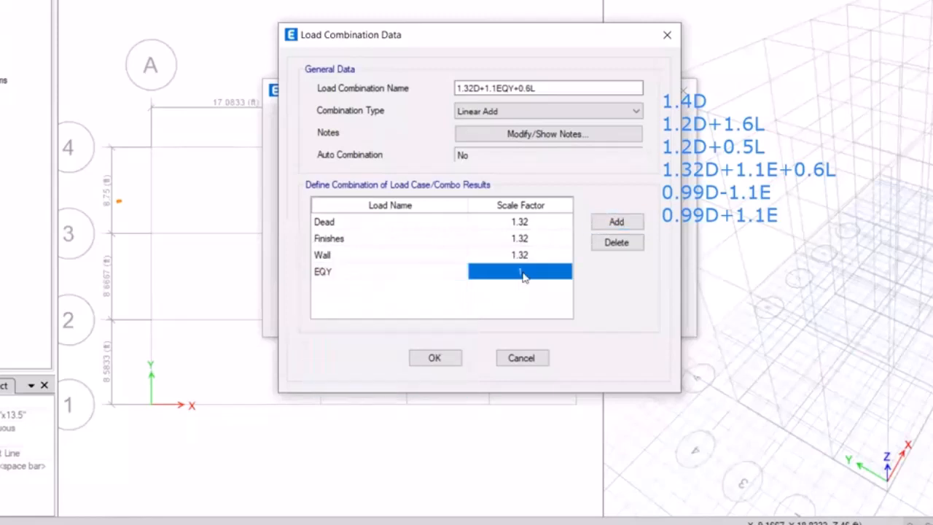
click(524, 272)
text(.1)
Step: Add the Live load to the 1.32D+1.1EQY+0.6L combination
click(616, 221)
click(381, 287)
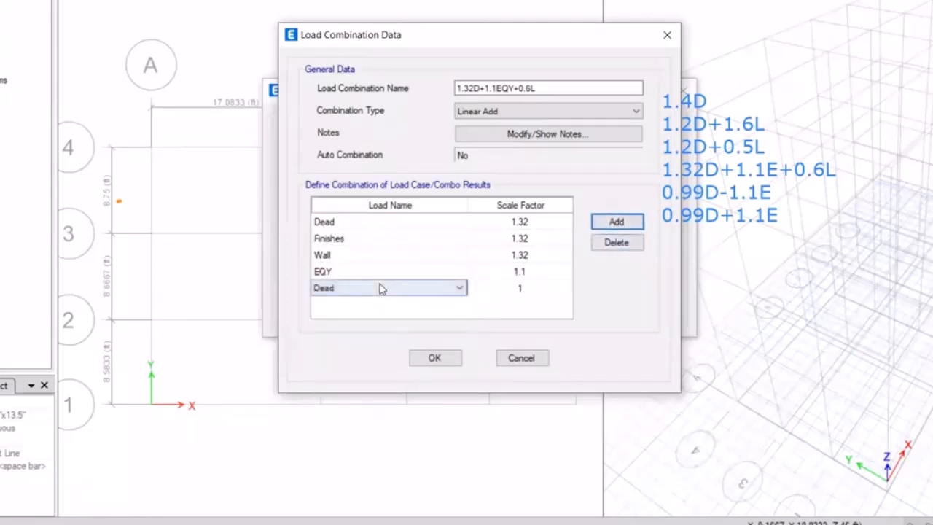
click(382, 288)
click(345, 352)
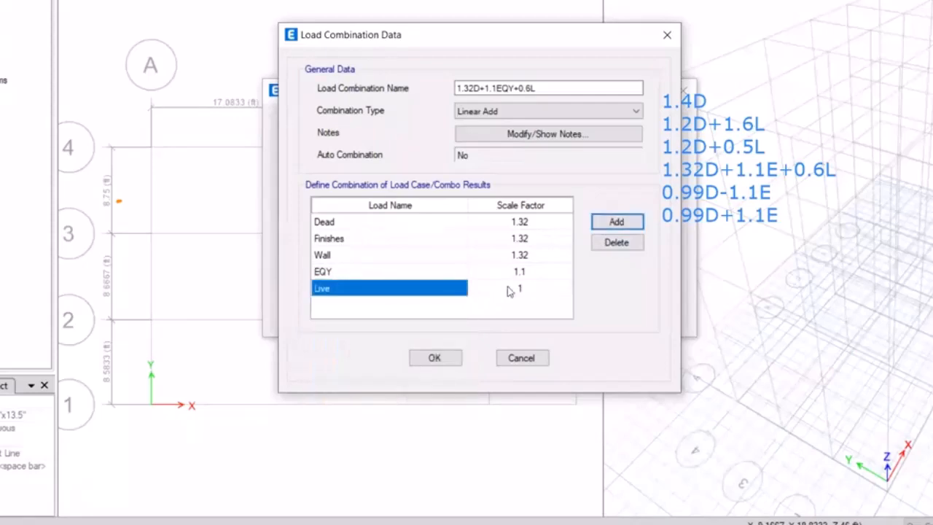
Step: Set the EQY load's scale factor to 0.6 and save the 1.32D+1.1EQY+0.6L combination
click(521, 278)
text(0.6)
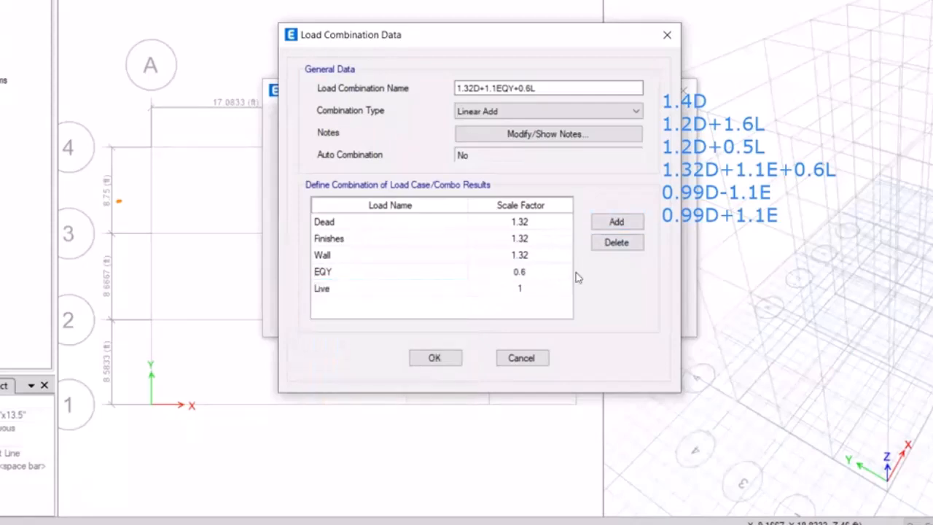
click(431, 357)
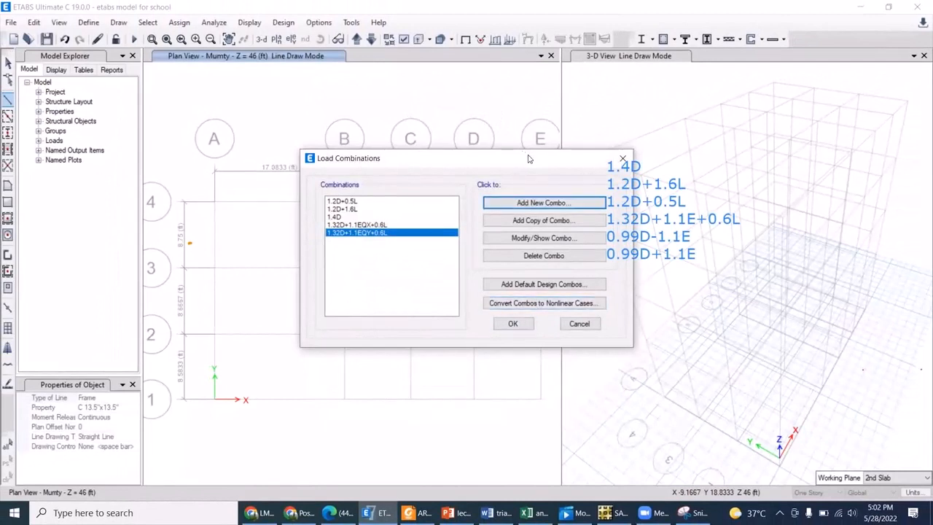
drag(529, 158, 476, 194)
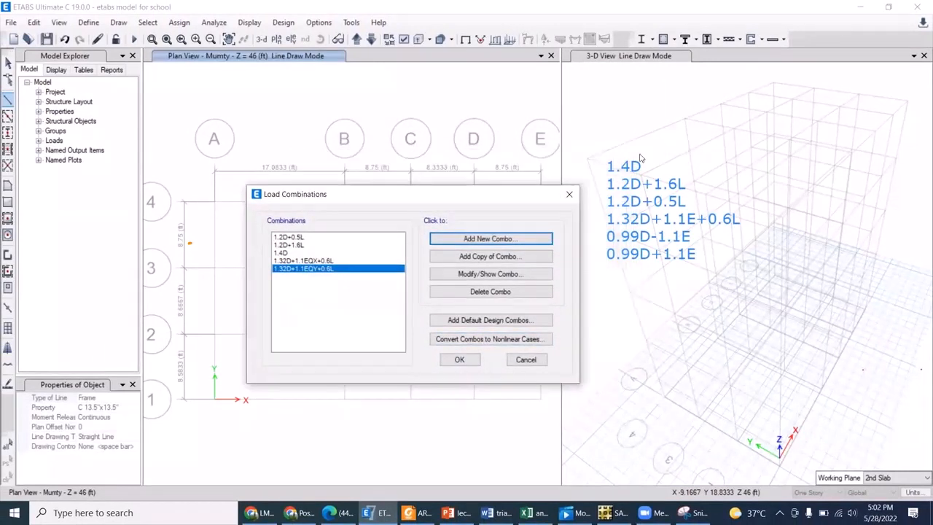